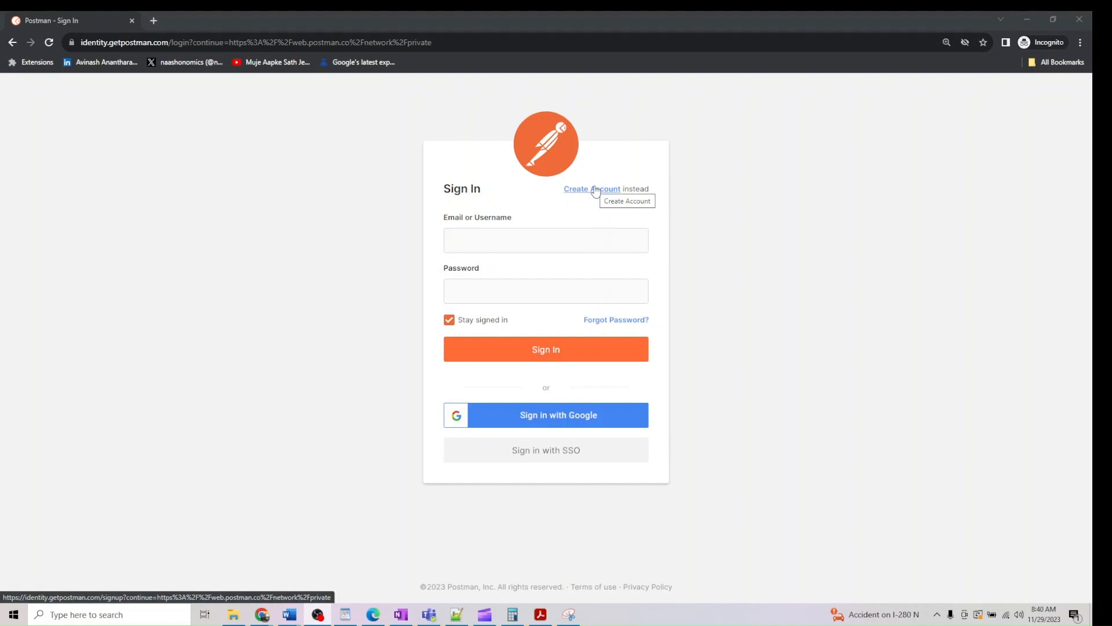
Sign up for a free Postman account with an e-mail, username and password, opting into product update e-mails
{"action": "left_click", "coordinate": [595, 190]}
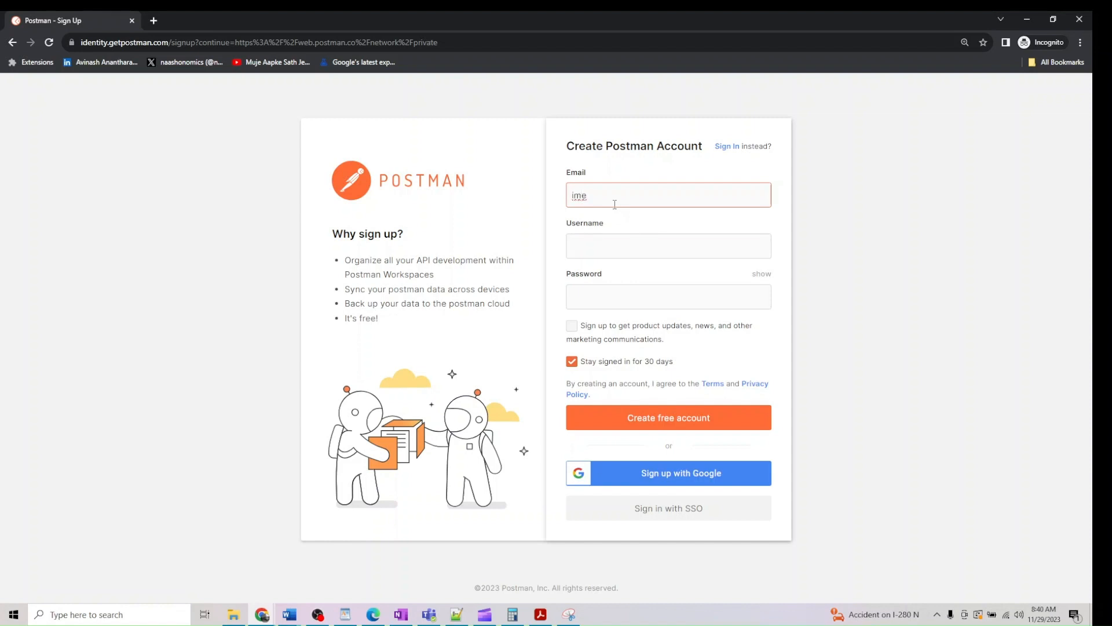
{"action": "left_click", "coordinate": [604, 247]}
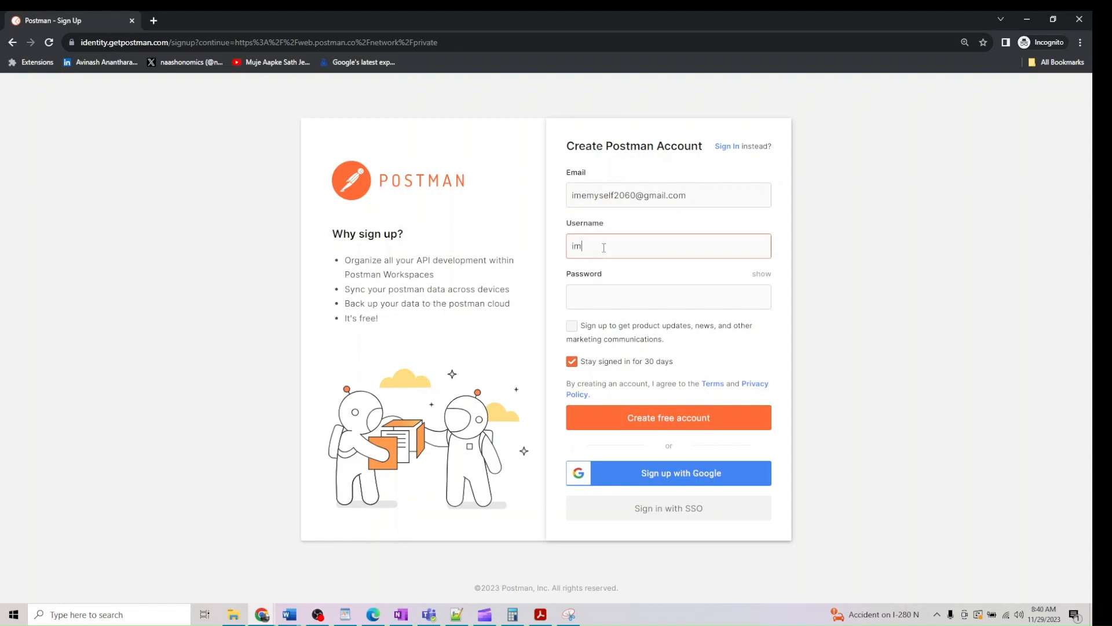
{"action": "type", "text": "imemyself2060"}
{"action": "left_click", "coordinate": [607, 298]}
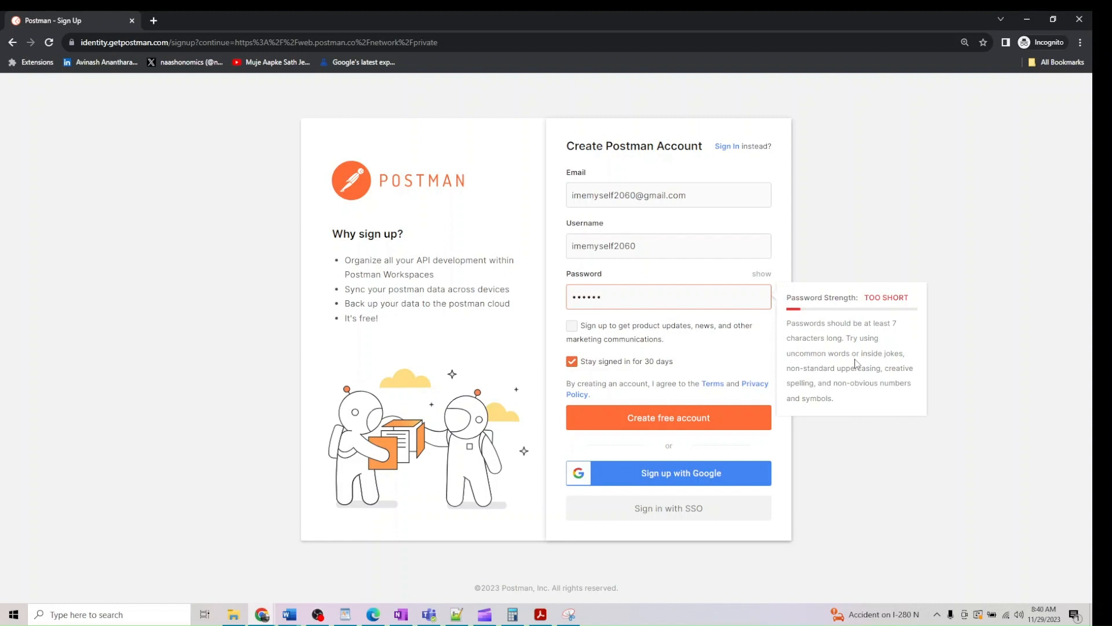
{"action": "type", "text": "••"}
{"action": "left_click", "coordinate": [571, 326]}
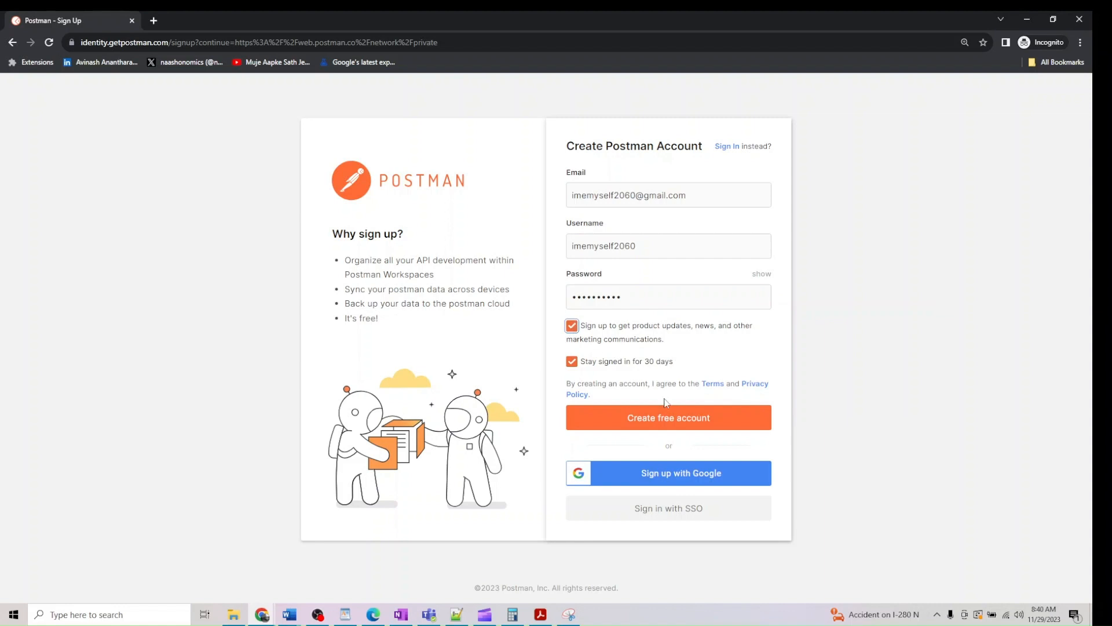
{"action": "left_click", "coordinate": [668, 418]}
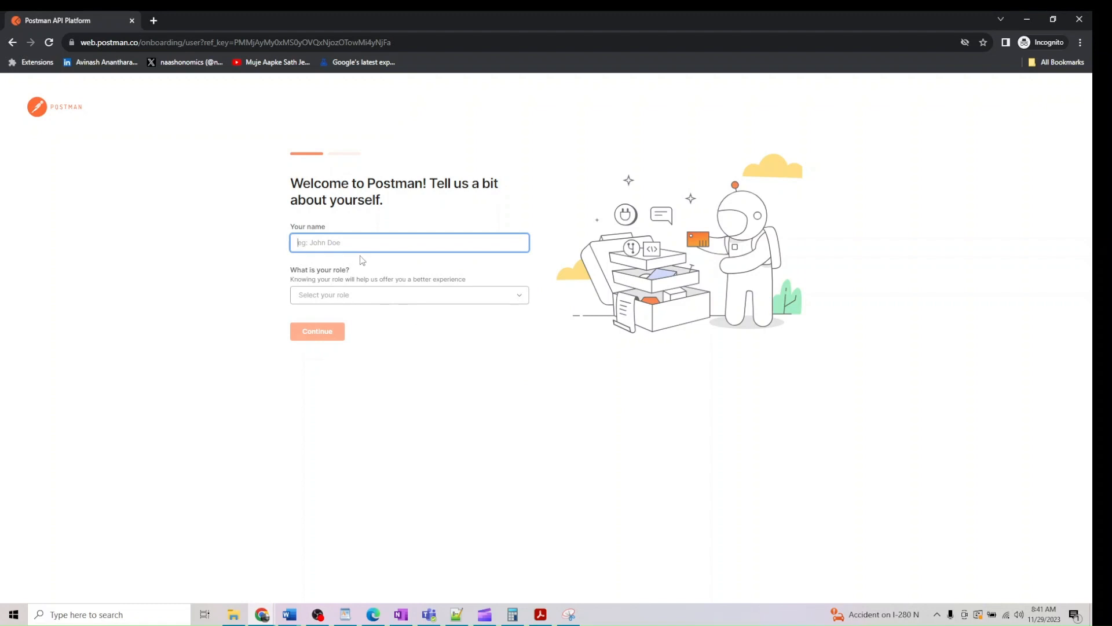
Answer the welcome questions with a name and the Backend Developer role, then continue
{"action": "type", "text": "test"}
{"action": "key", "text": "Tab"}
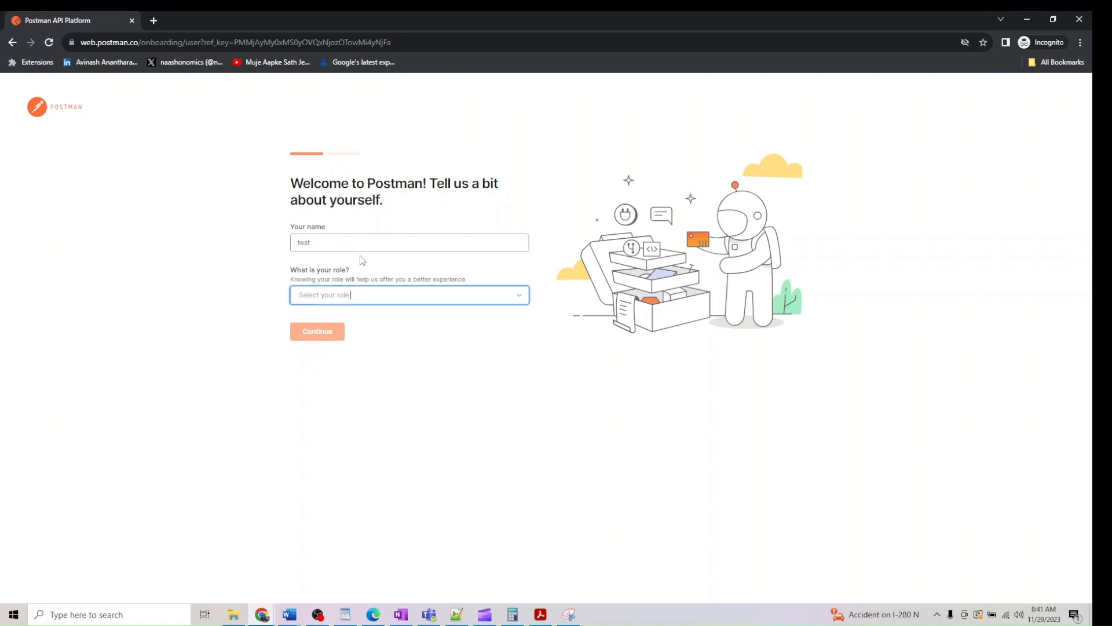
{"action": "left_click", "coordinate": [413, 300]}
{"action": "left_click", "coordinate": [408, 339]}
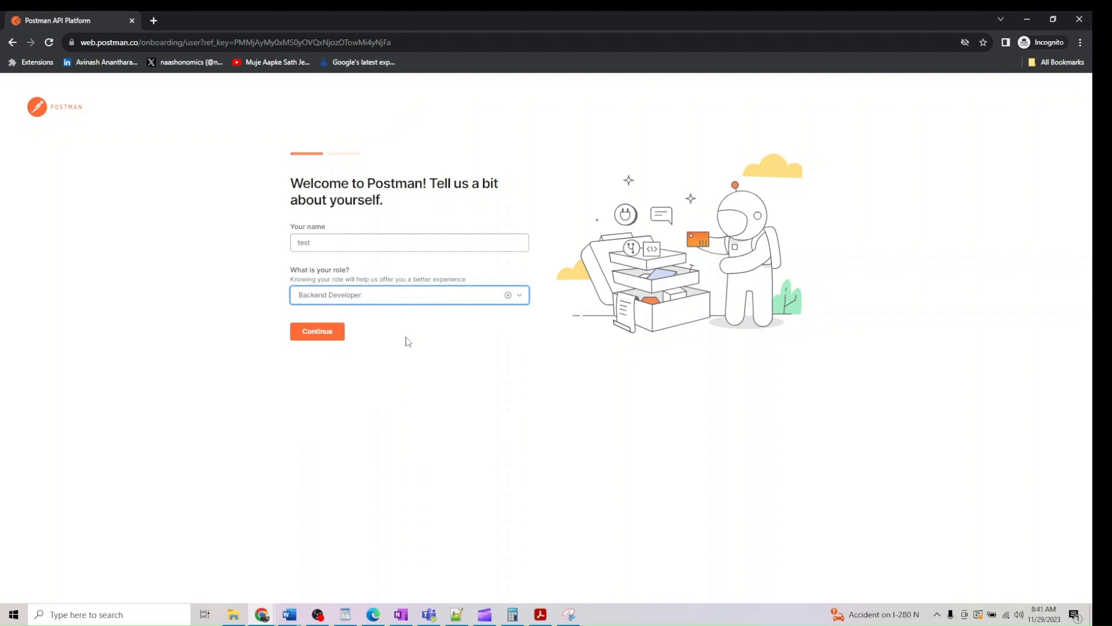
{"action": "left_click", "coordinate": [372, 299]}
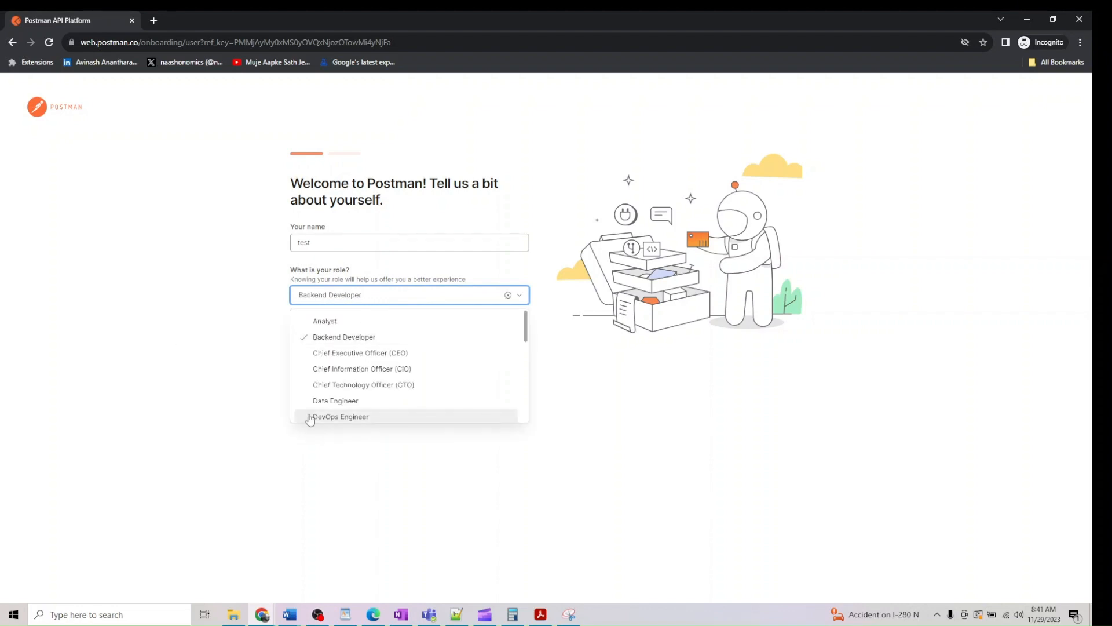
{"action": "left_click", "coordinate": [234, 343]}
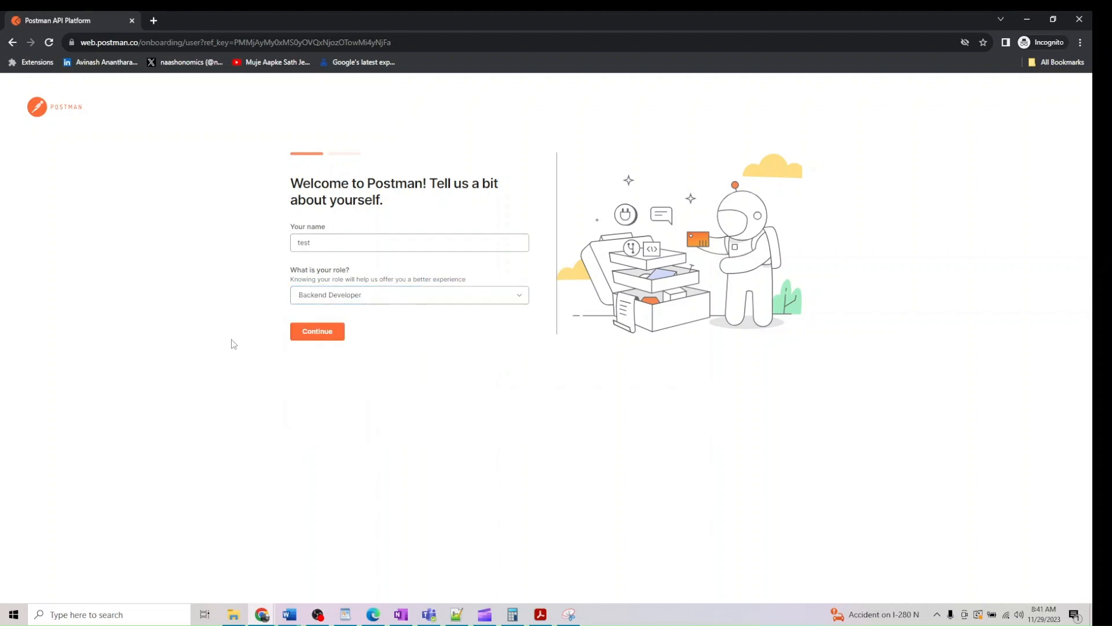
{"action": "left_click", "coordinate": [310, 334]}
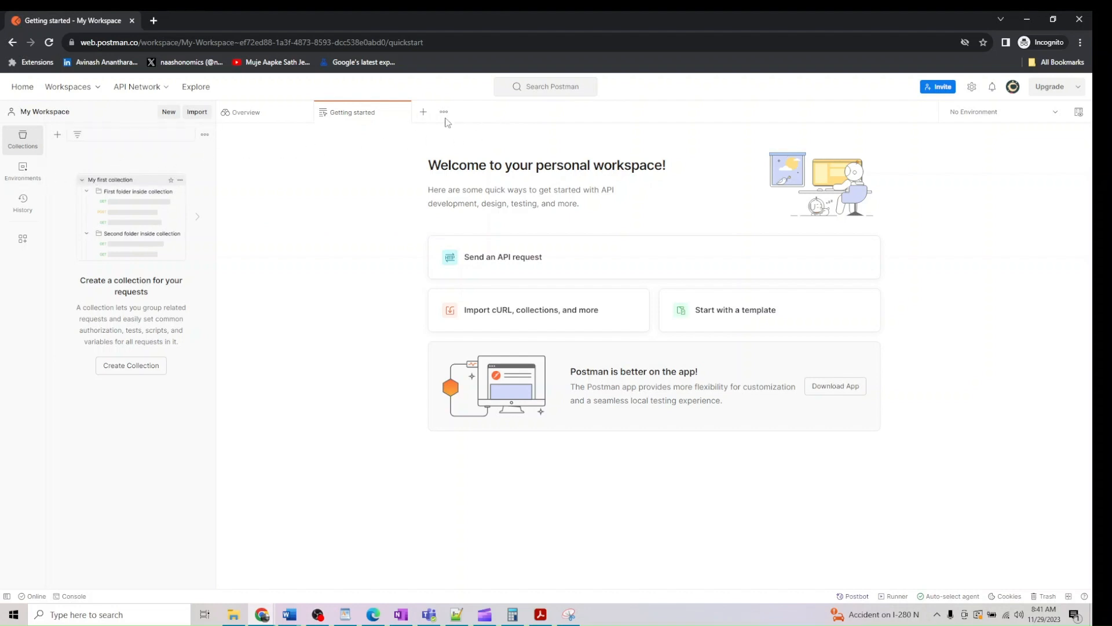
Look over the plan pricing page, then start a new untitled API request from the workspace
{"action": "left_click", "coordinate": [1050, 92]}
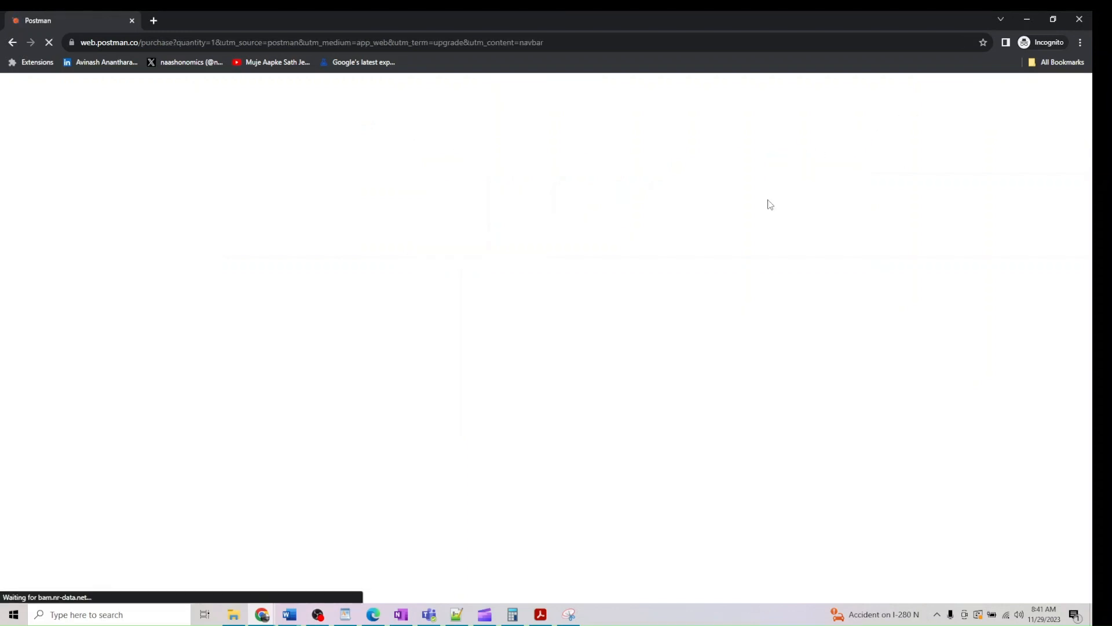
{"action": "left_click", "coordinate": [13, 43]}
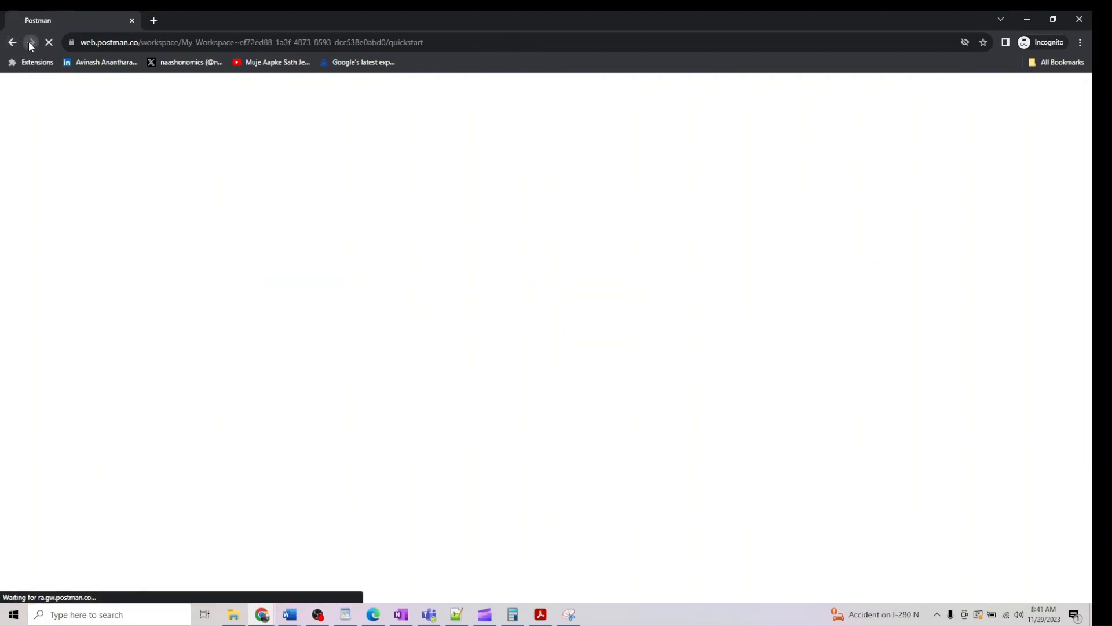
{"action": "left_click", "coordinate": [30, 42]}
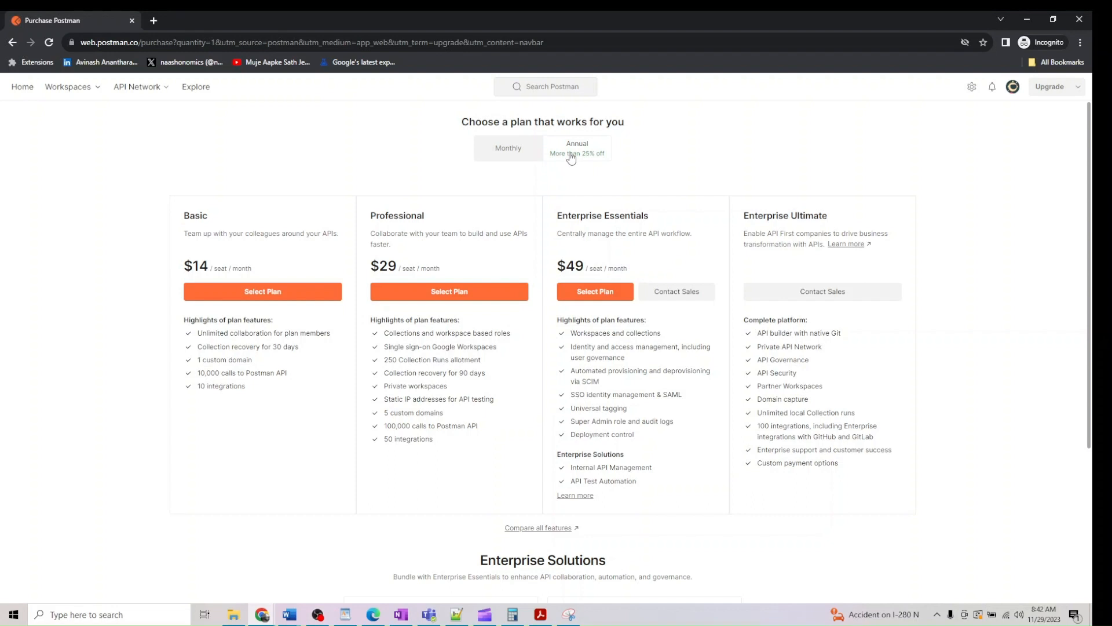
{"action": "left_click", "coordinate": [12, 43]}
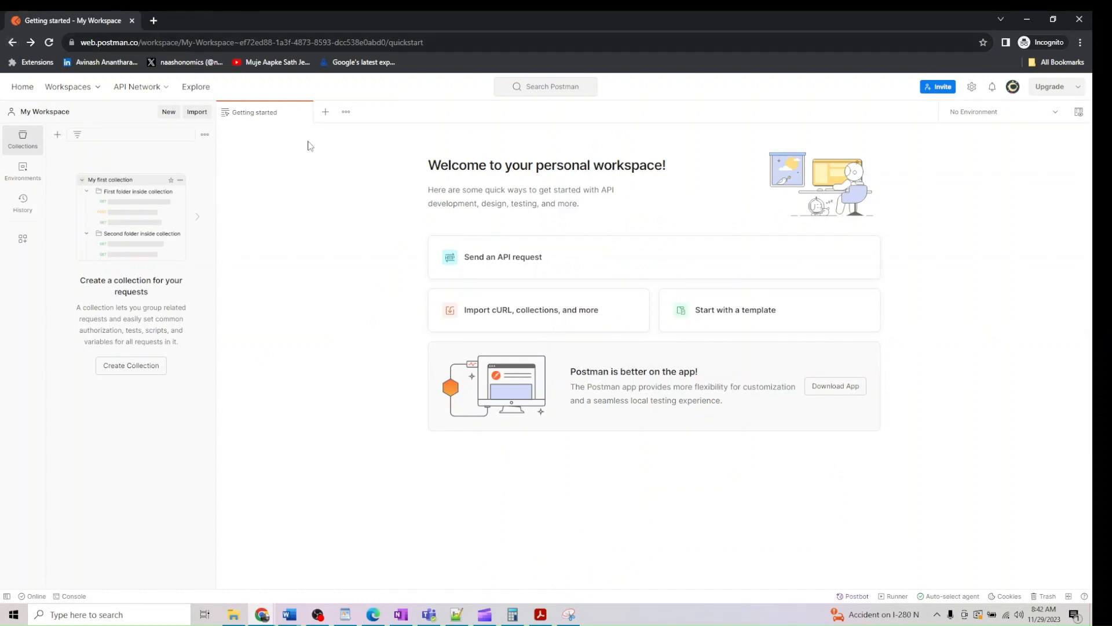
{"action": "left_click", "coordinate": [473, 262]}
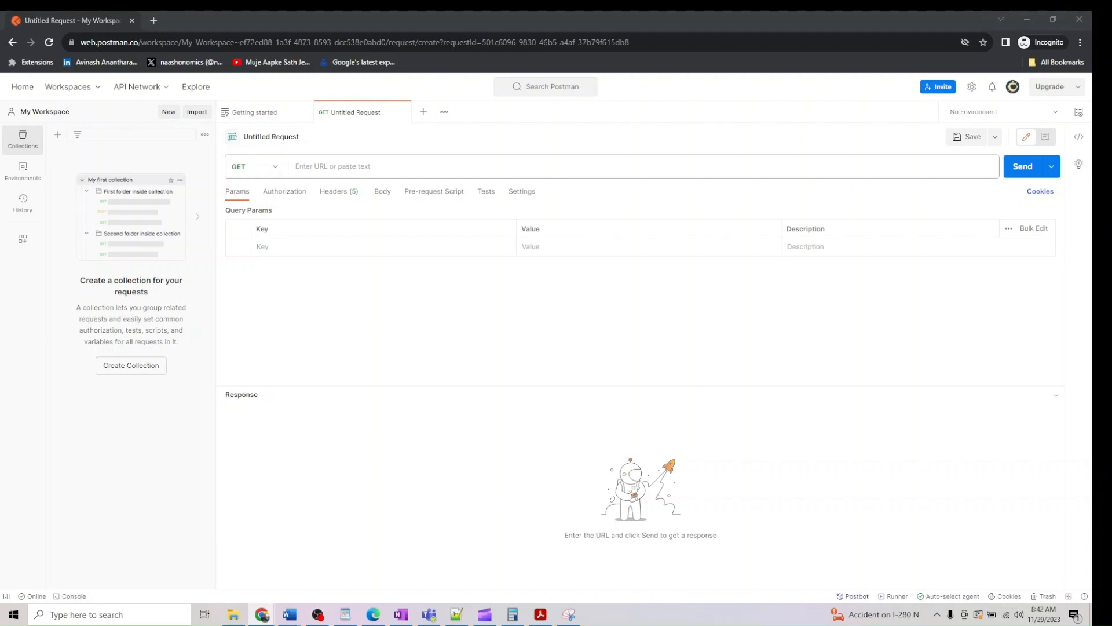
Switch to the earlier working Postman request and select its request URL
{"action": "key", "text": "alt+Tab"}
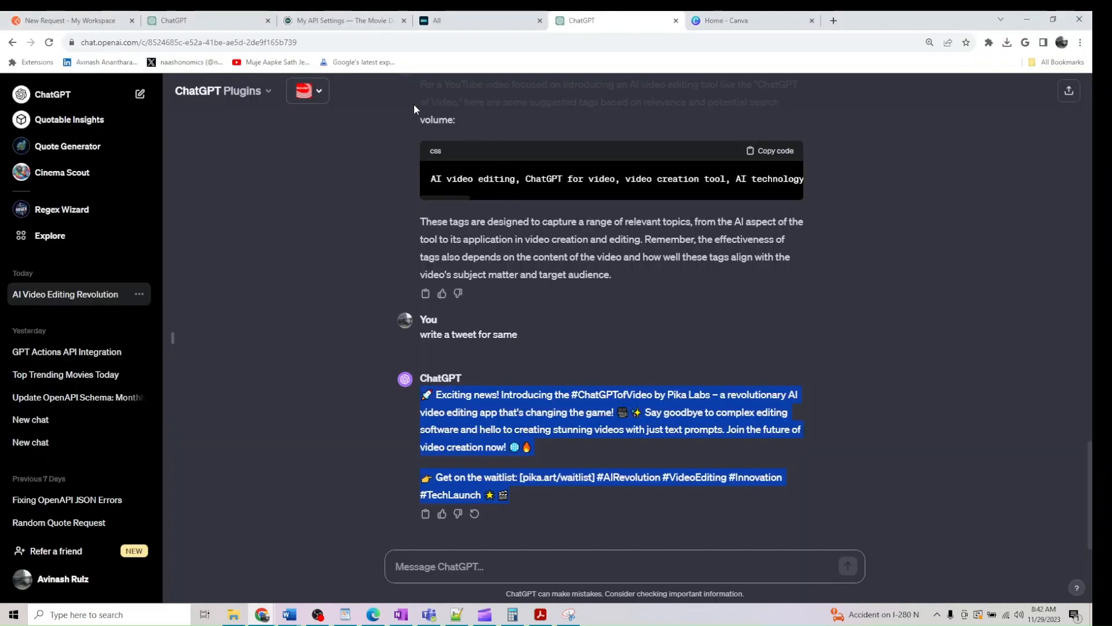
{"action": "left_click", "coordinate": [72, 20]}
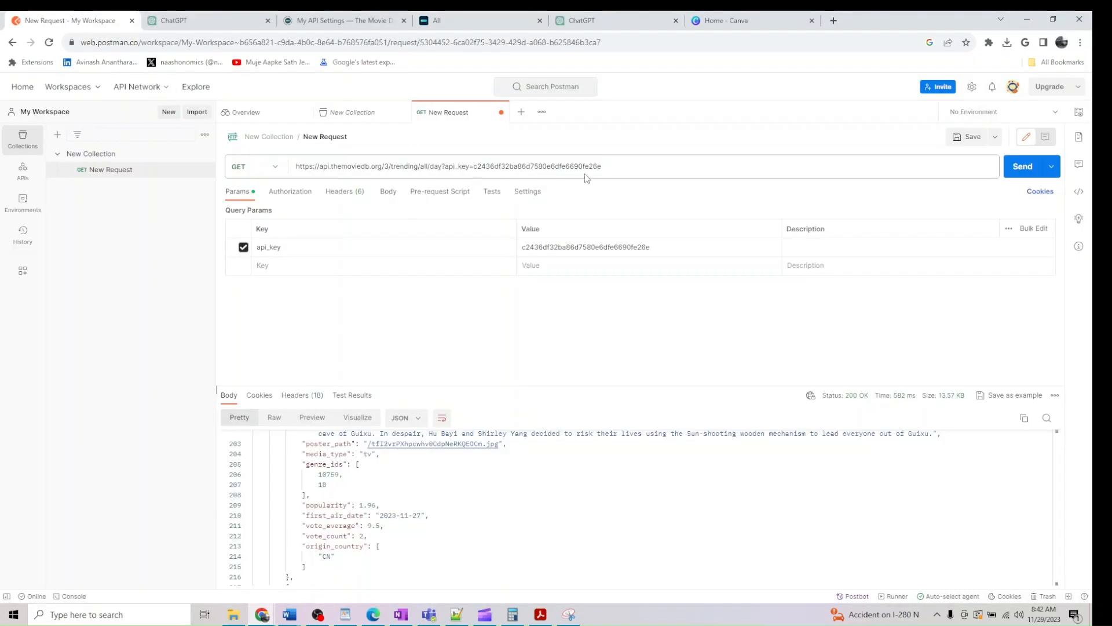
{"action": "double_click", "coordinate": [475, 166]}
{"action": "left_click", "coordinate": [360, 168]}
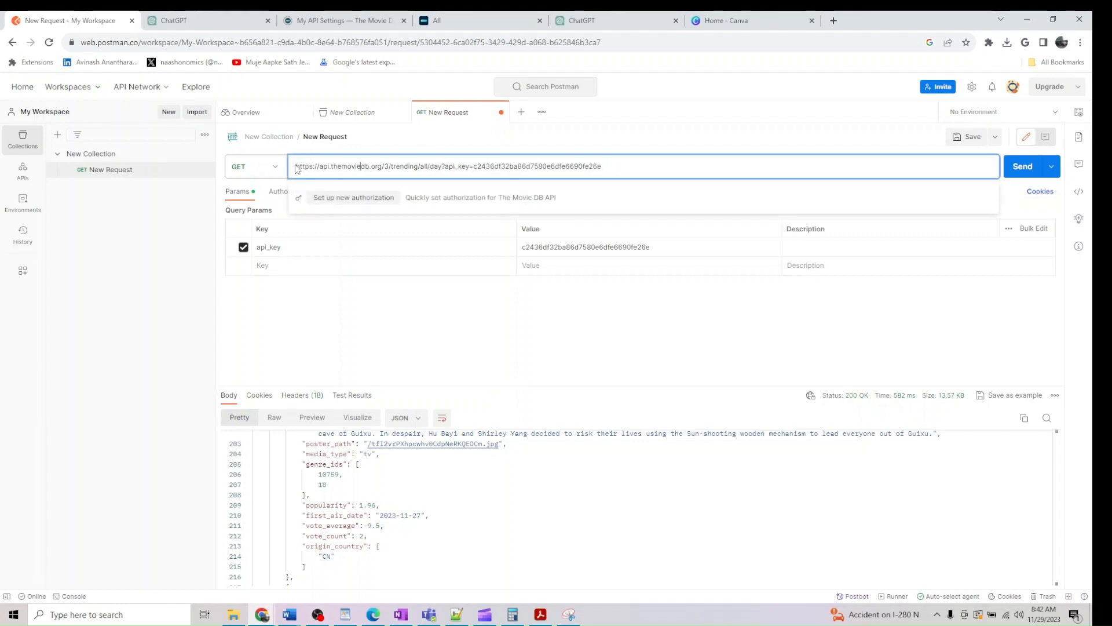
{"action": "left_click_drag", "start_coordinate": [296, 167], "coordinate": [602, 167]}
Copy the TMDB trending all endpoint URL from the docs and paste it into the new request
{"action": "left_click", "coordinate": [472, 21]}
{"action": "left_click", "coordinate": [545, 219]}
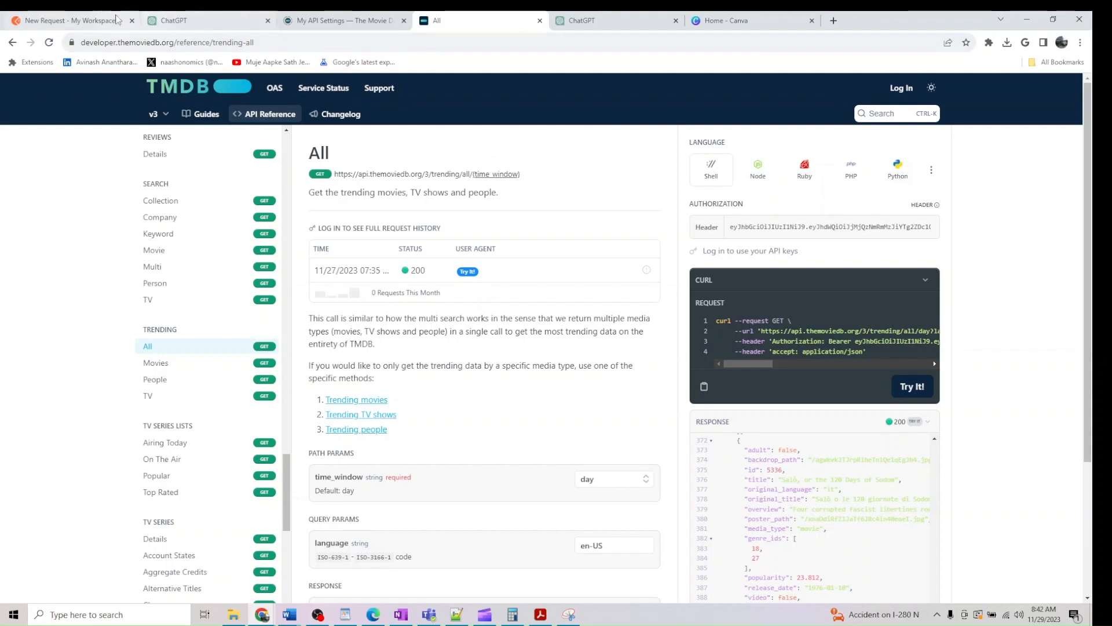
{"action": "left_click", "coordinate": [84, 19]}
{"action": "left_click", "coordinate": [328, 20]}
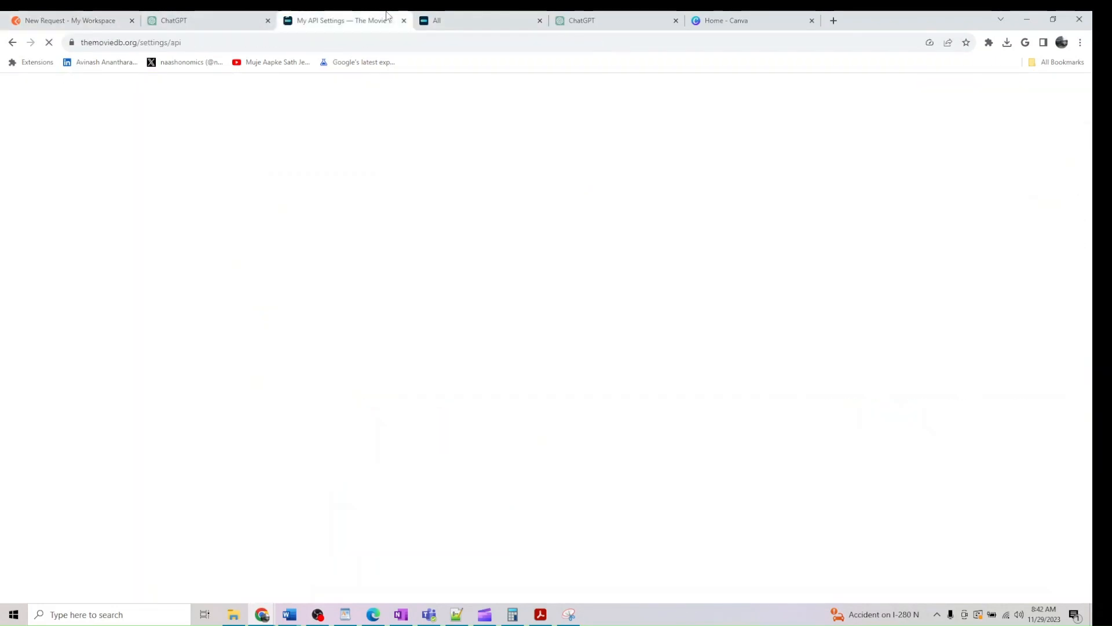
{"action": "left_click", "coordinate": [476, 20]}
{"action": "left_click_drag", "start_coordinate": [524, 173], "coordinate": [337, 176]}
{"action": "key", "text": "ctrl+c"}
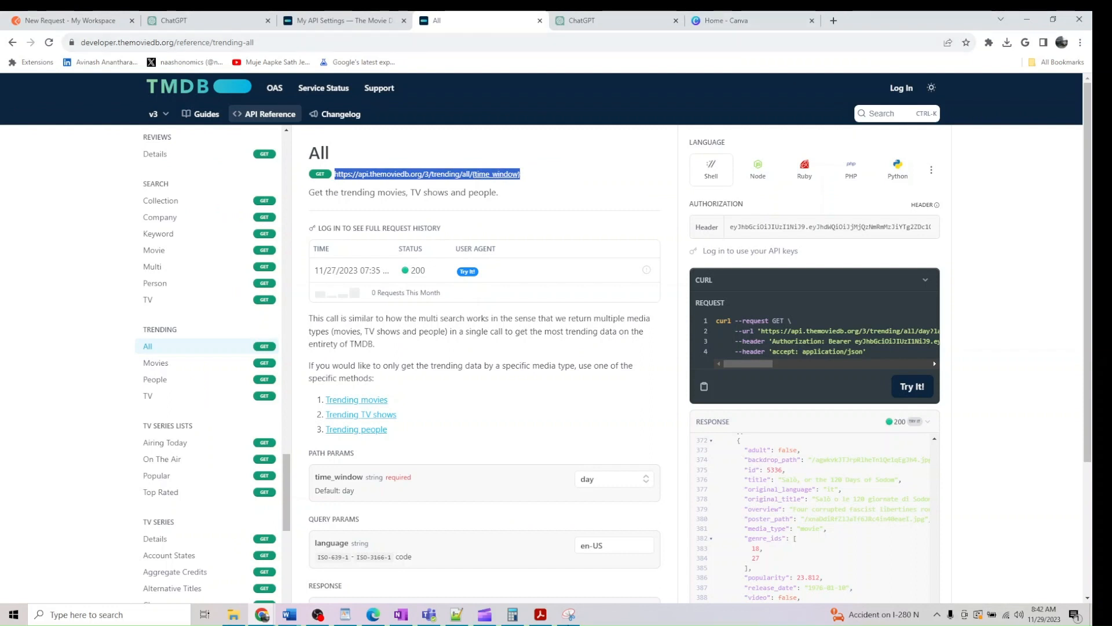
{"action": "left_click", "coordinate": [264, 615]}
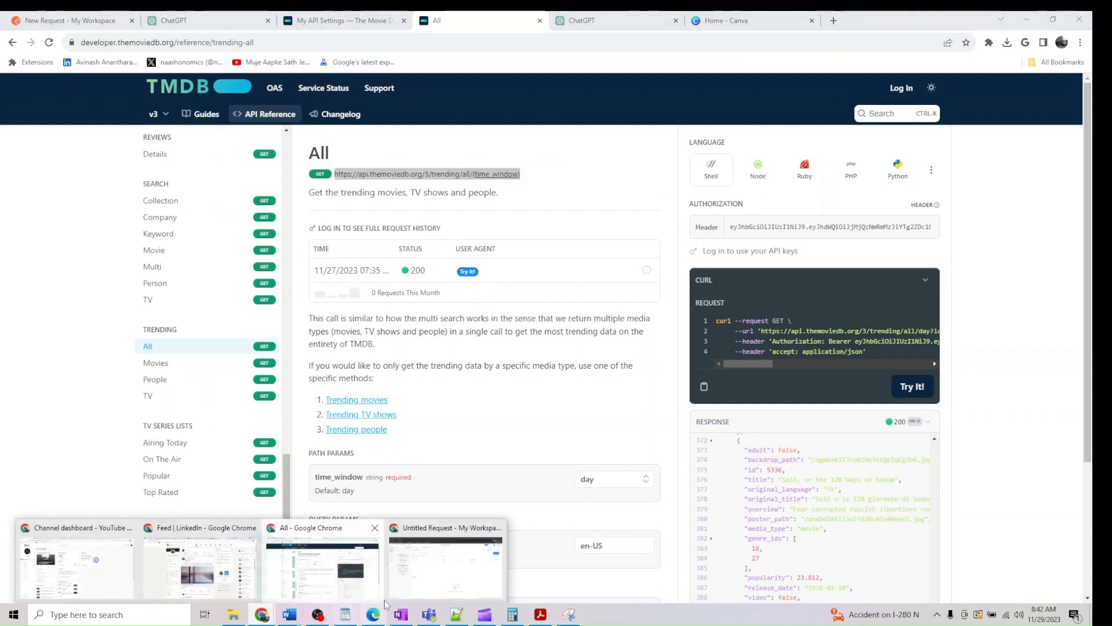
{"action": "left_click", "coordinate": [432, 571]}
{"action": "left_click", "coordinate": [437, 168]}
{"action": "key", "text": "ctrl+v"}
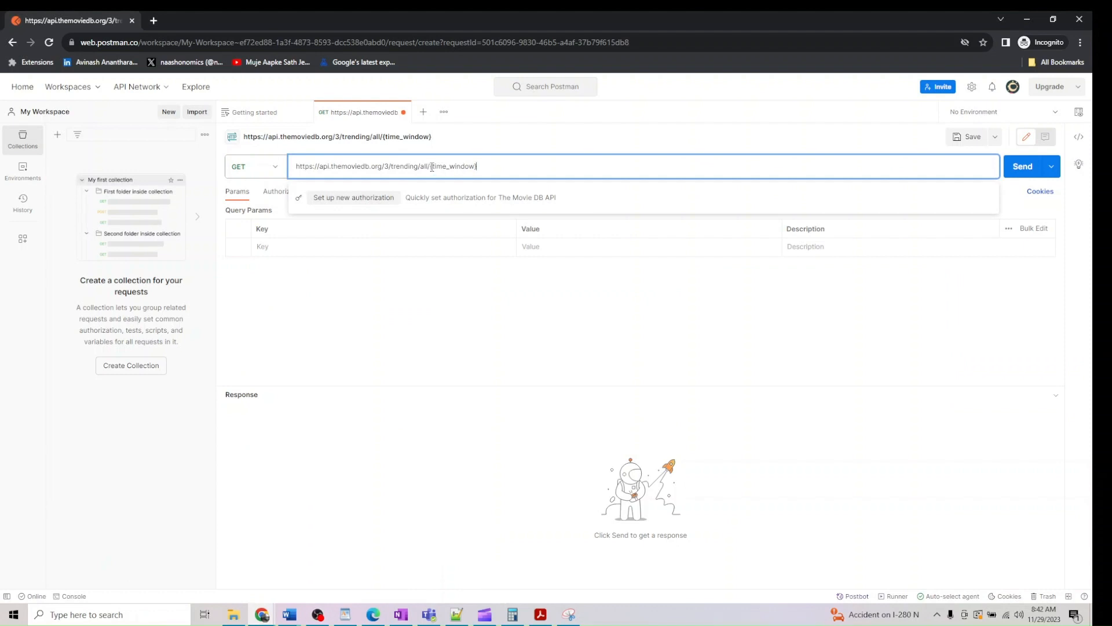
Replace {time_window} with week and add an empty api query parameter, then bring up the TMDB docs
{"action": "left_click_drag", "start_coordinate": [431, 167], "coordinate": [524, 164]}
{"action": "type", "text": "week?api="}
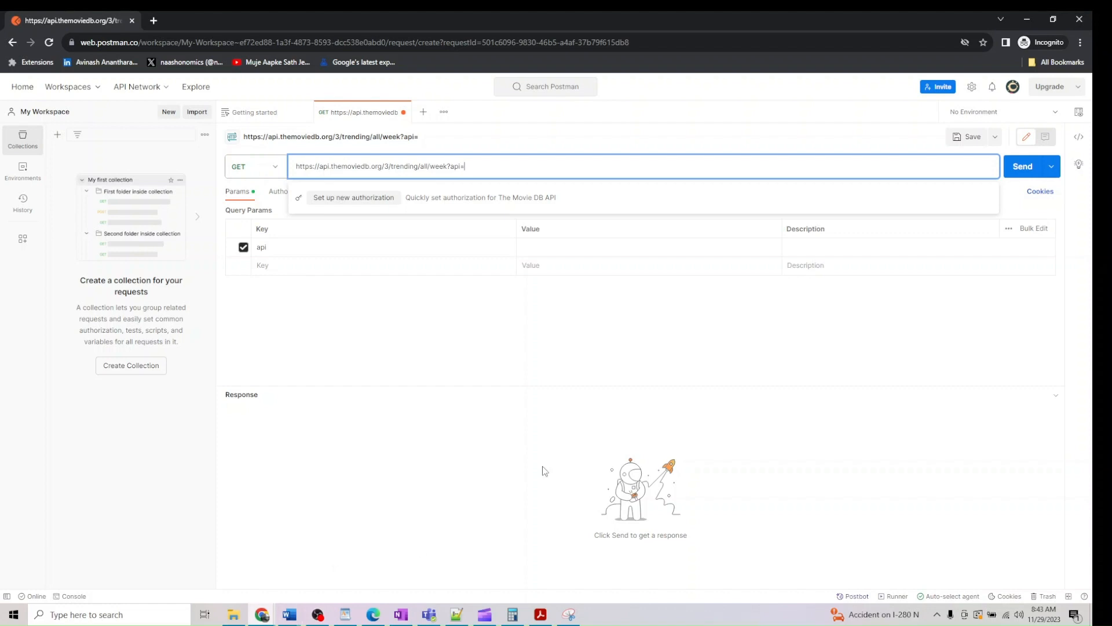
{"action": "left_click", "coordinate": [570, 249]}
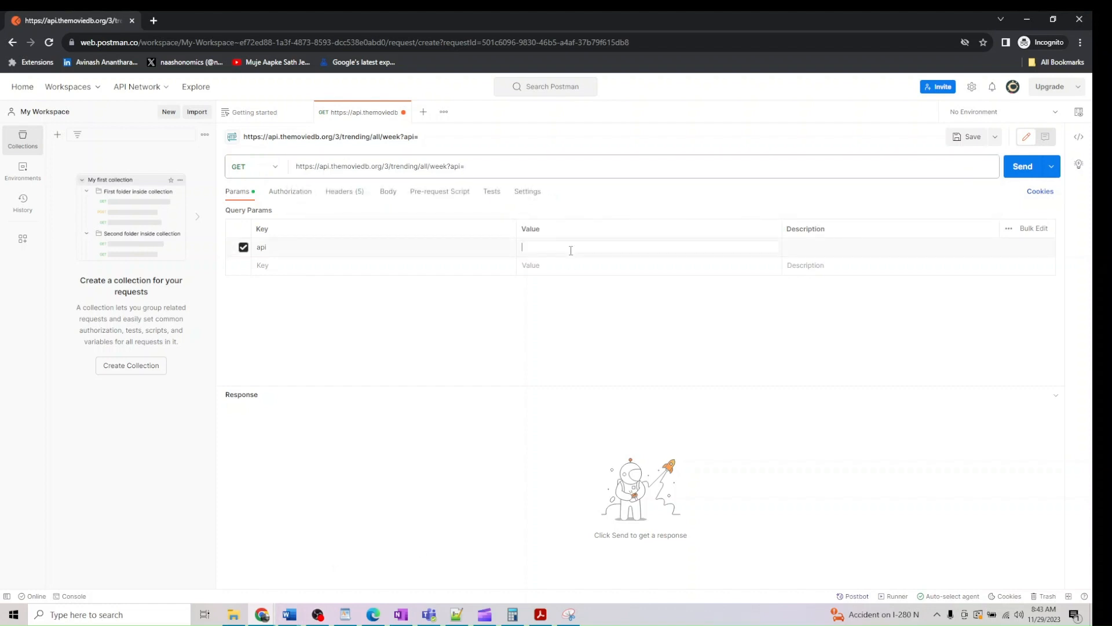
{"action": "left_click", "coordinate": [271, 618]}
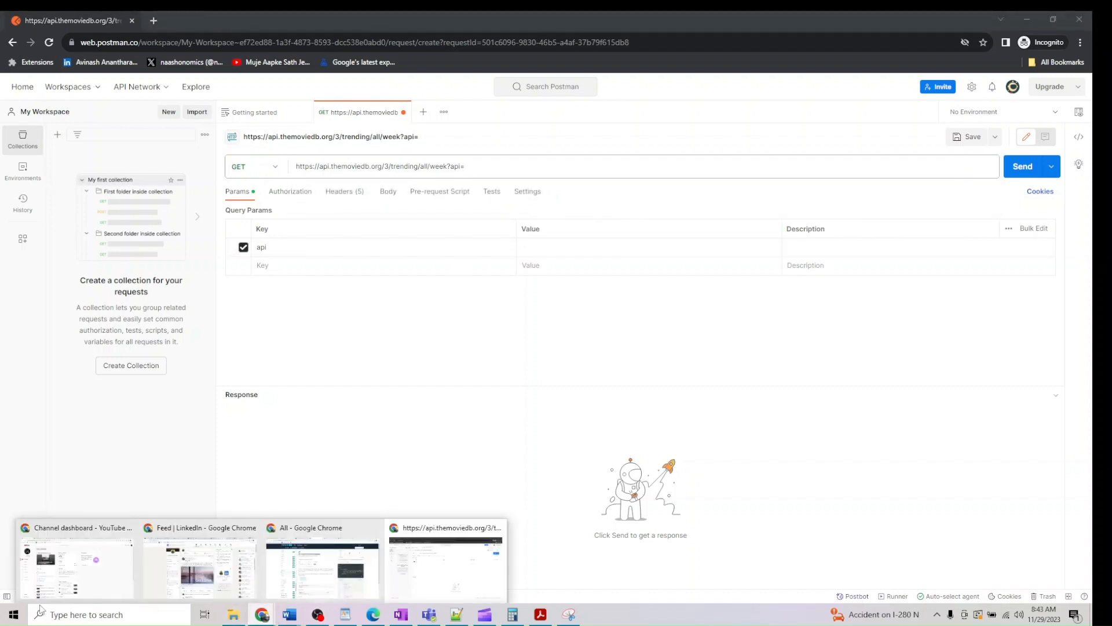
{"action": "left_click", "coordinate": [352, 584]}
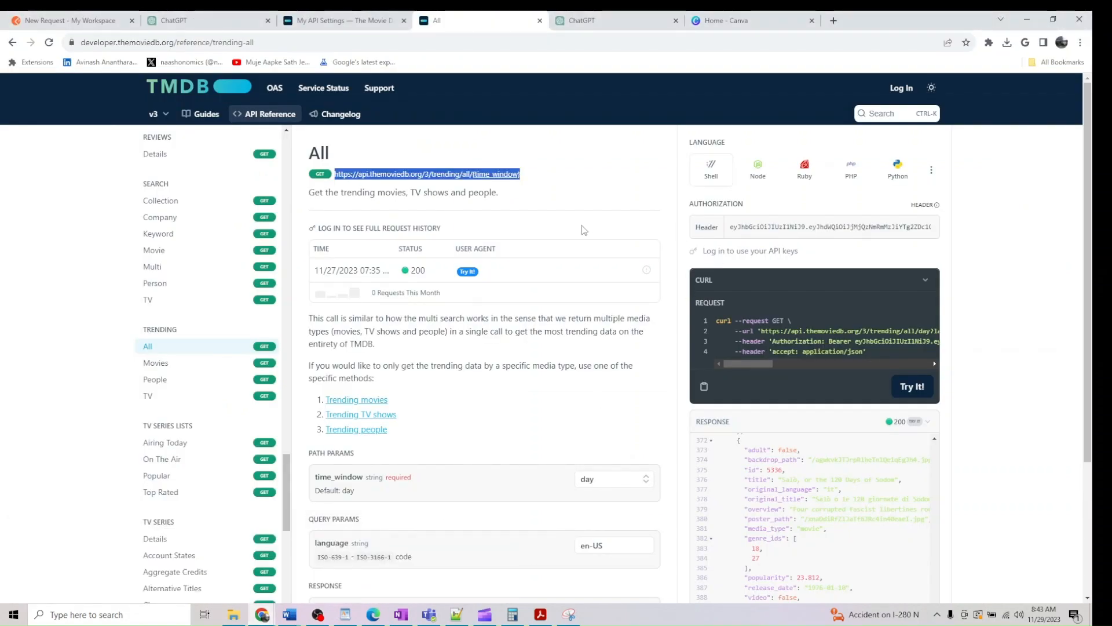
{"action": "scroll", "coordinate": [579, 235], "scroll_direction": "down", "scroll_amount": 3}
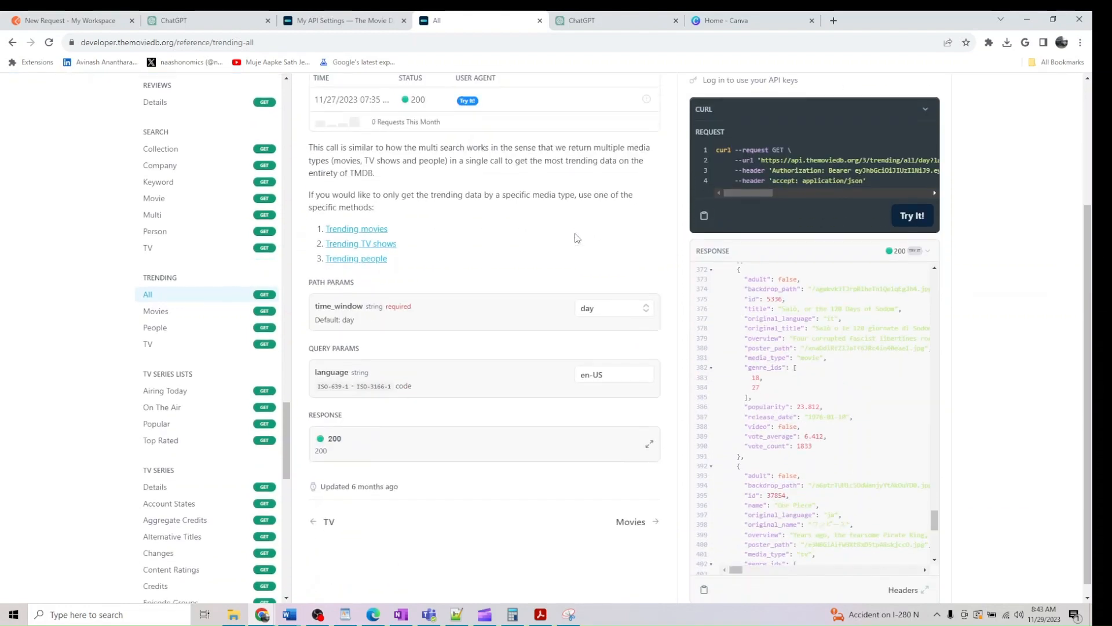
{"action": "scroll", "coordinate": [576, 238], "scroll_direction": "up", "scroll_amount": 3}
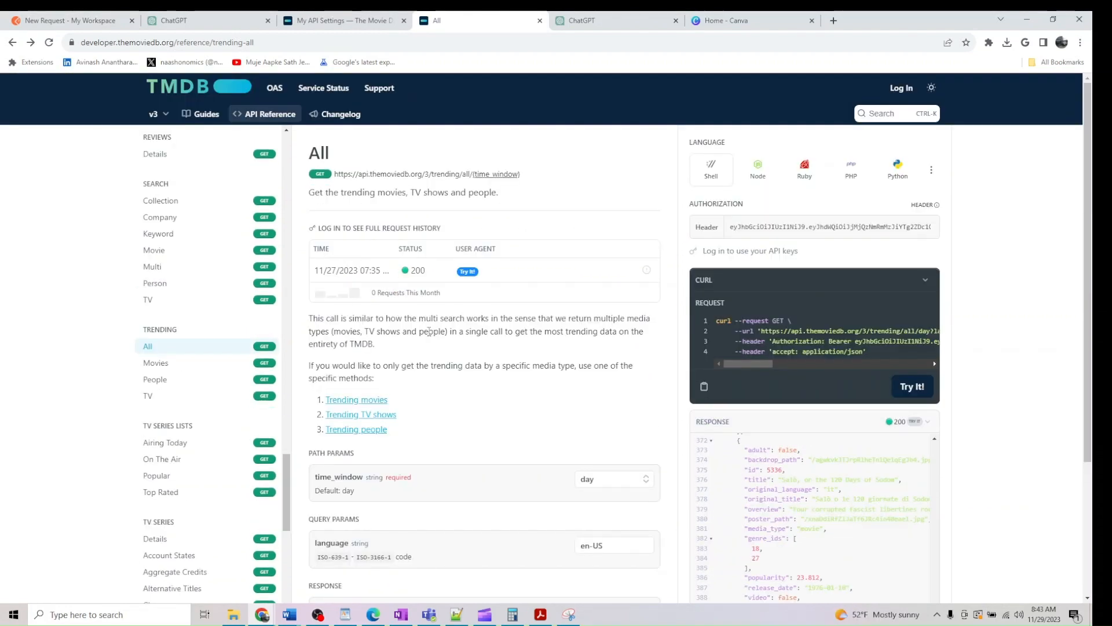
{"action": "scroll", "coordinate": [421, 322], "scroll_direction": "down", "scroll_amount": 3}
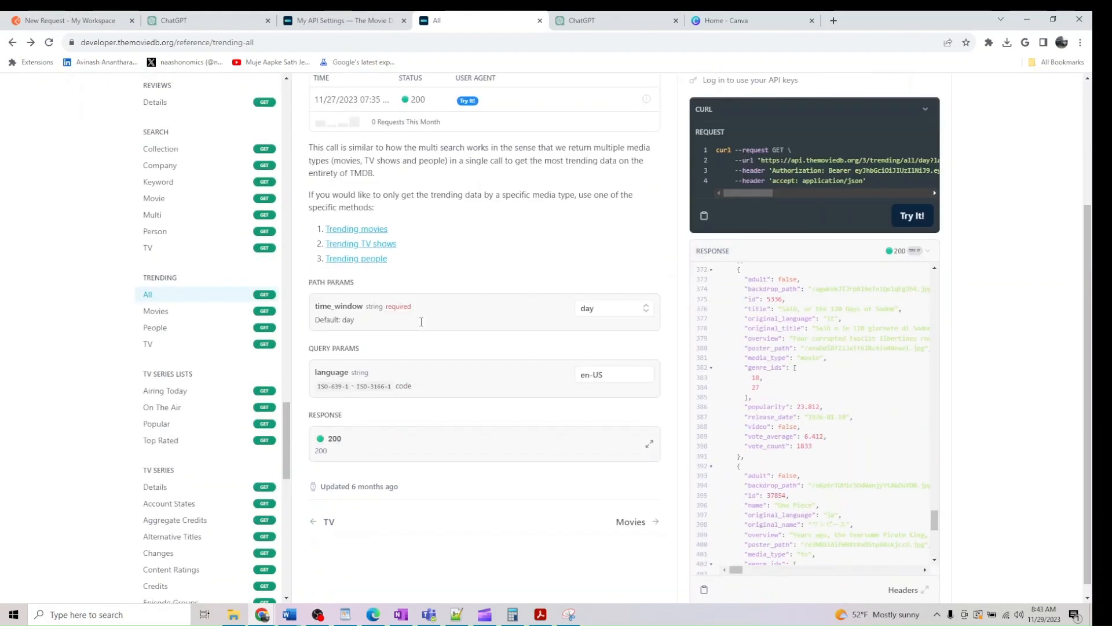
{"action": "scroll", "coordinate": [791, 345], "scroll_direction": "up", "scroll_amount": 4}
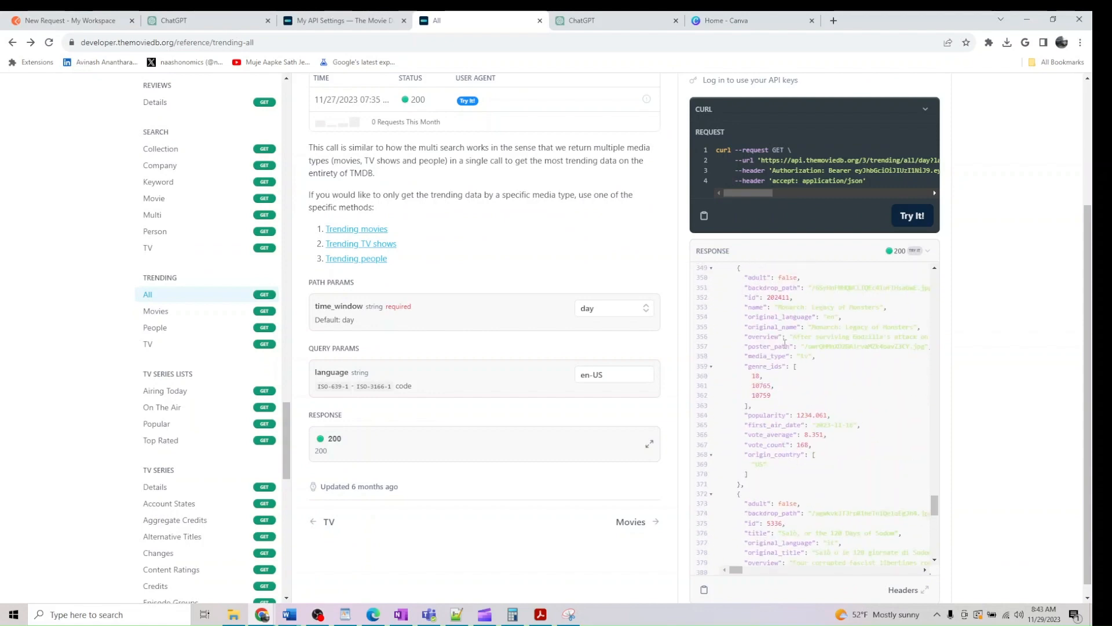
{"action": "scroll", "coordinate": [566, 289], "scroll_direction": "down", "scroll_amount": 1}
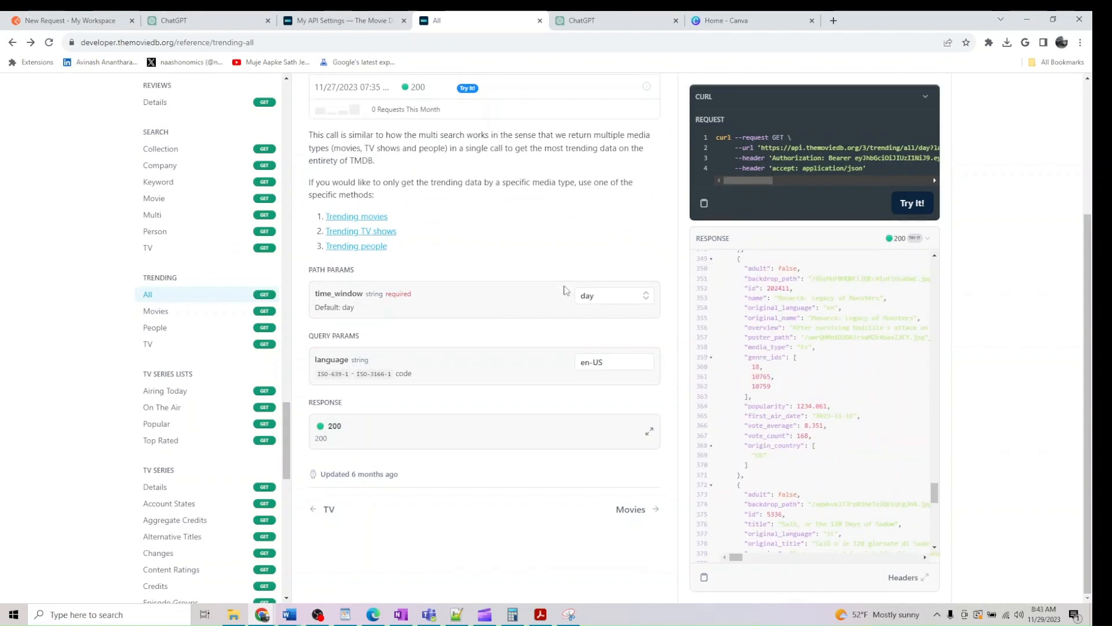
{"action": "scroll", "coordinate": [565, 290], "scroll_direction": "up", "scroll_amount": 3}
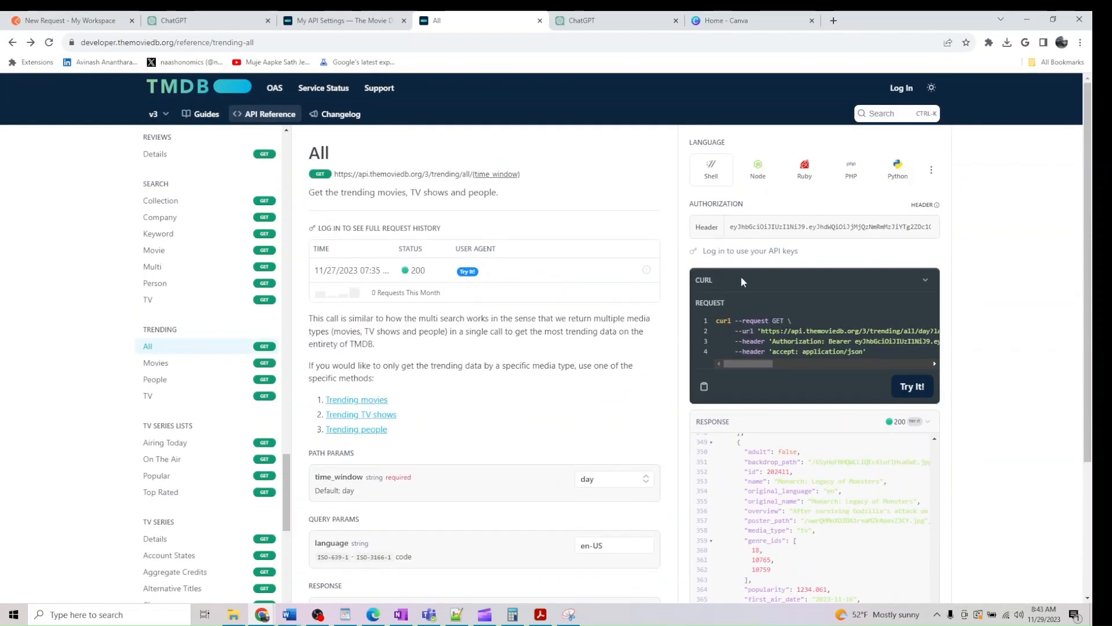
Copy the API key from the earlier working request and paste it as the api parameter value
{"action": "left_click", "coordinate": [64, 20]}
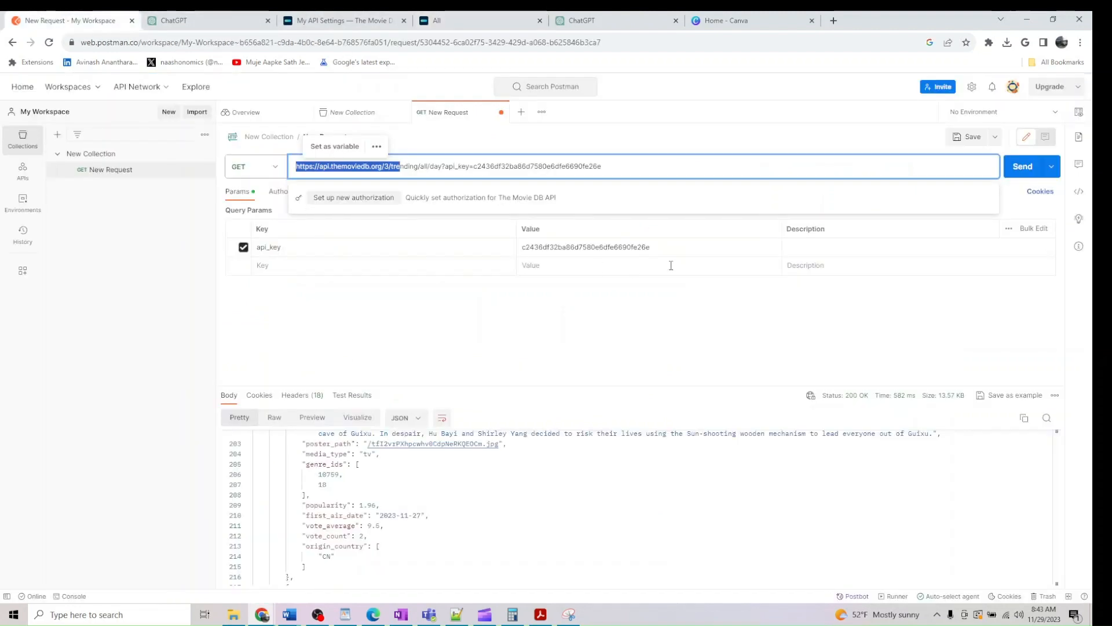
{"action": "left_click", "coordinate": [517, 248]}
{"action": "key", "text": "ctrl+a"}
{"action": "key", "text": "ctrl+c"}
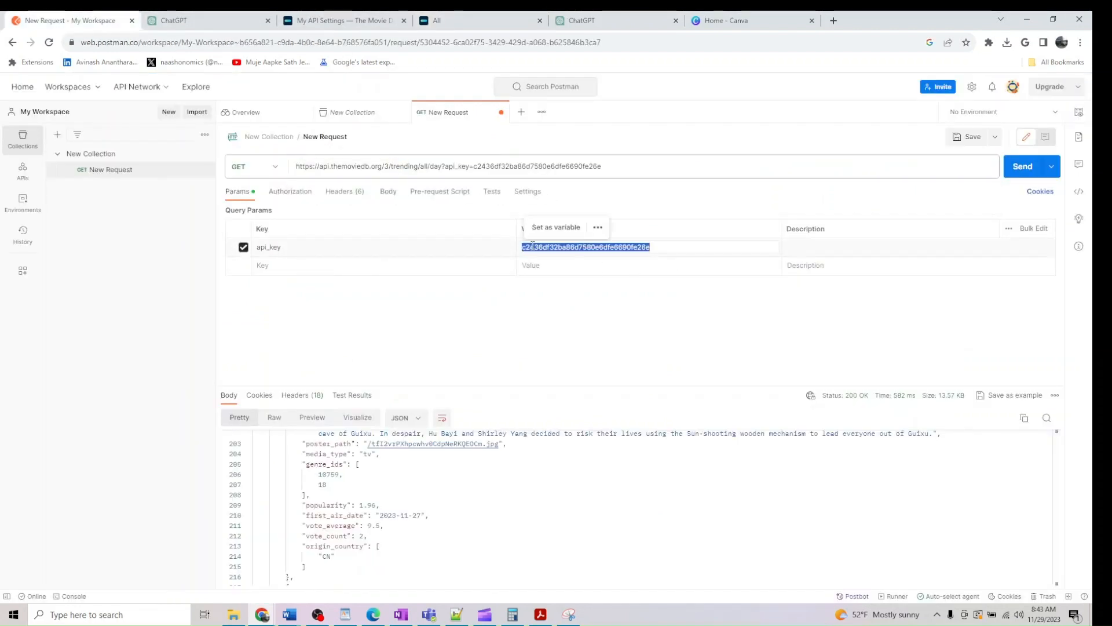
{"action": "left_click", "coordinate": [262, 614]}
{"action": "left_click", "coordinate": [443, 571]}
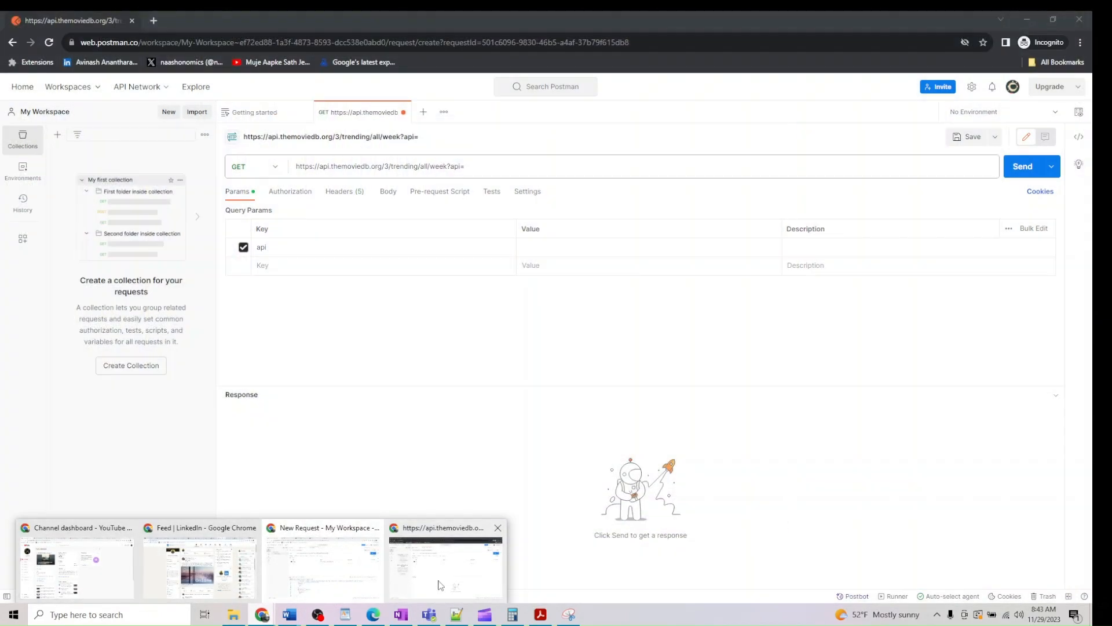
{"action": "left_click", "coordinate": [549, 241]}
{"action": "key", "text": "ctrl+v"}
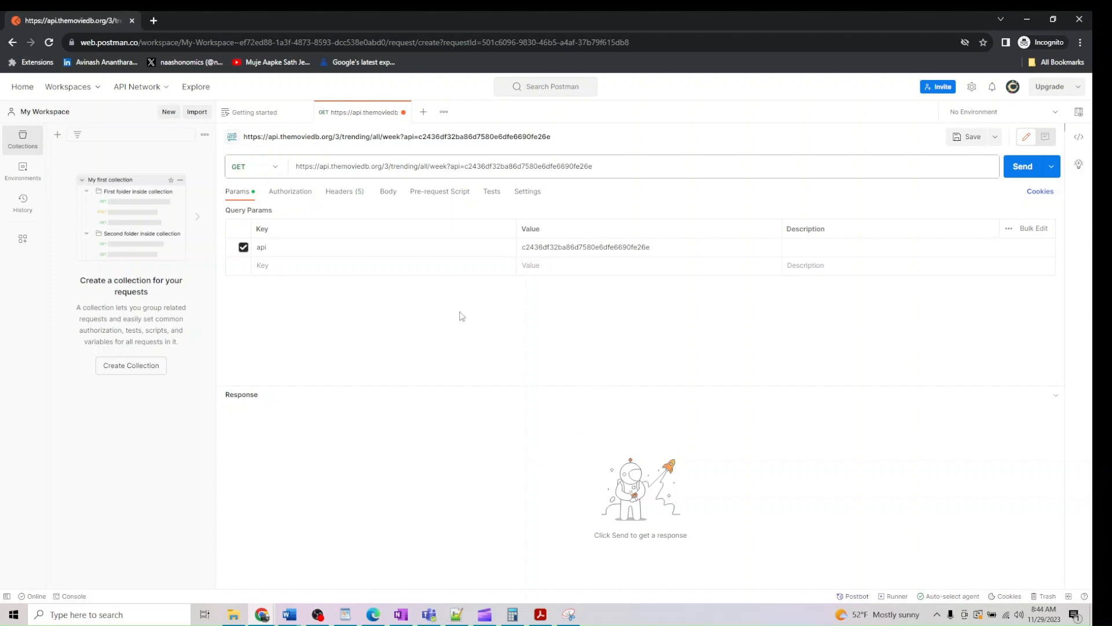
Send the weekly trending request and scroll through the 200 OK, 14.29 KB JSON response
{"action": "left_click", "coordinate": [1020, 171]}
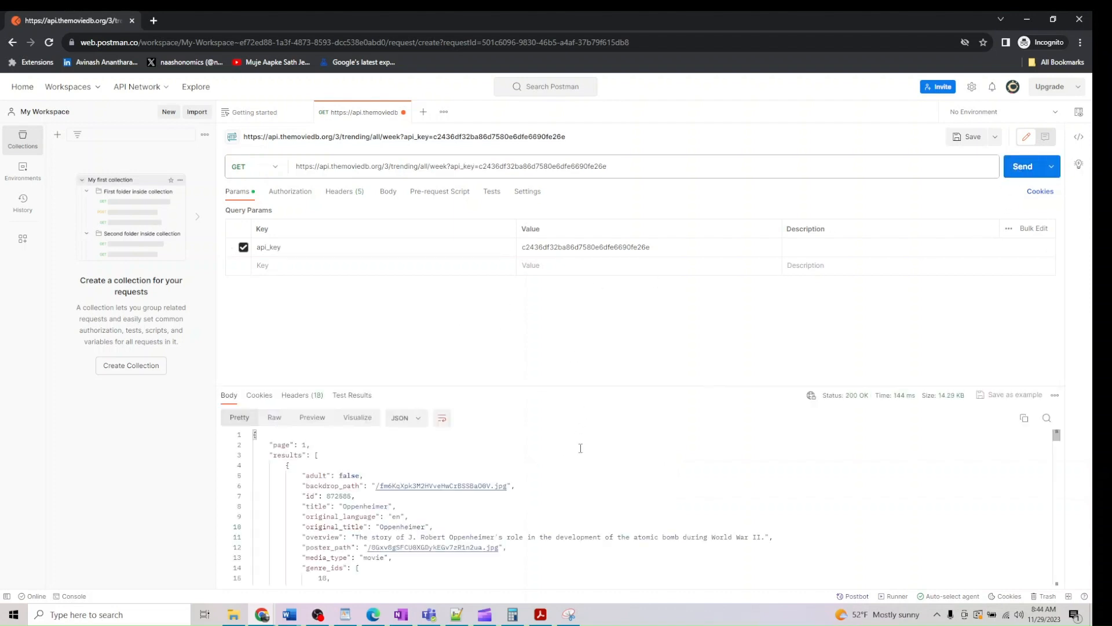
{"action": "scroll", "coordinate": [581, 448], "scroll_direction": "down", "scroll_amount": 17}
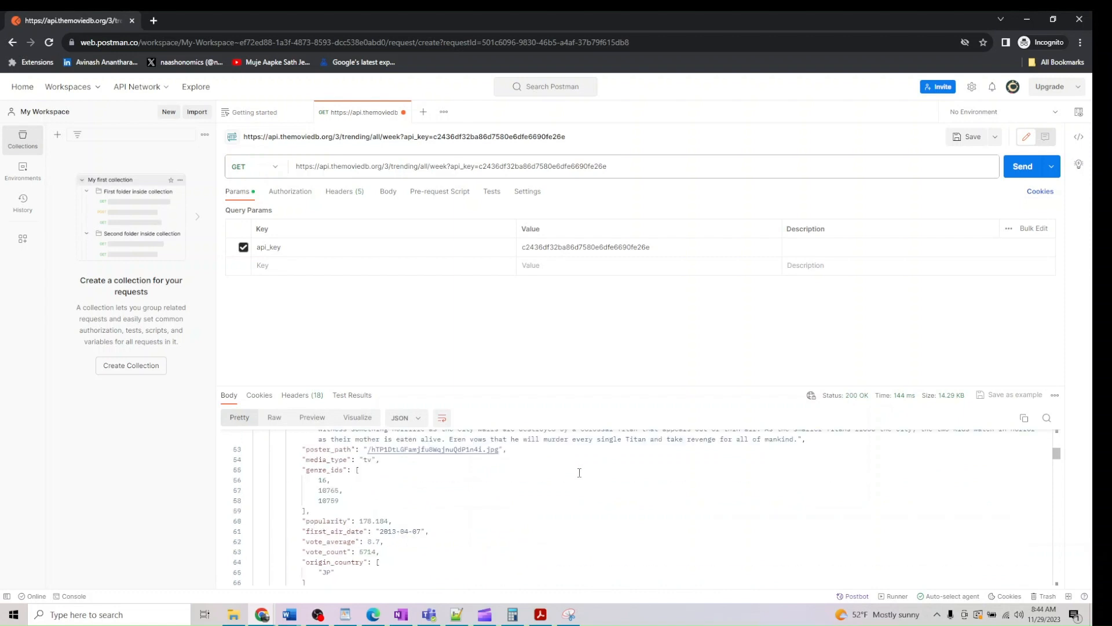
{"action": "scroll", "coordinate": [579, 478], "scroll_direction": "down", "scroll_amount": 4}
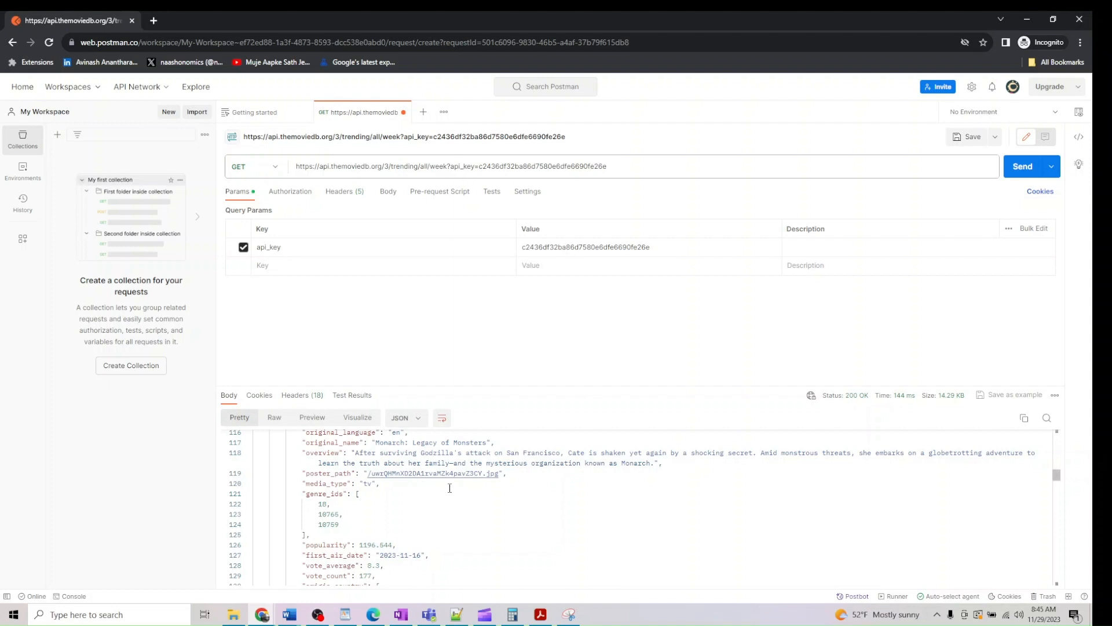
Re-send the request and review its 18 response headers
{"action": "left_click", "coordinate": [302, 395]}
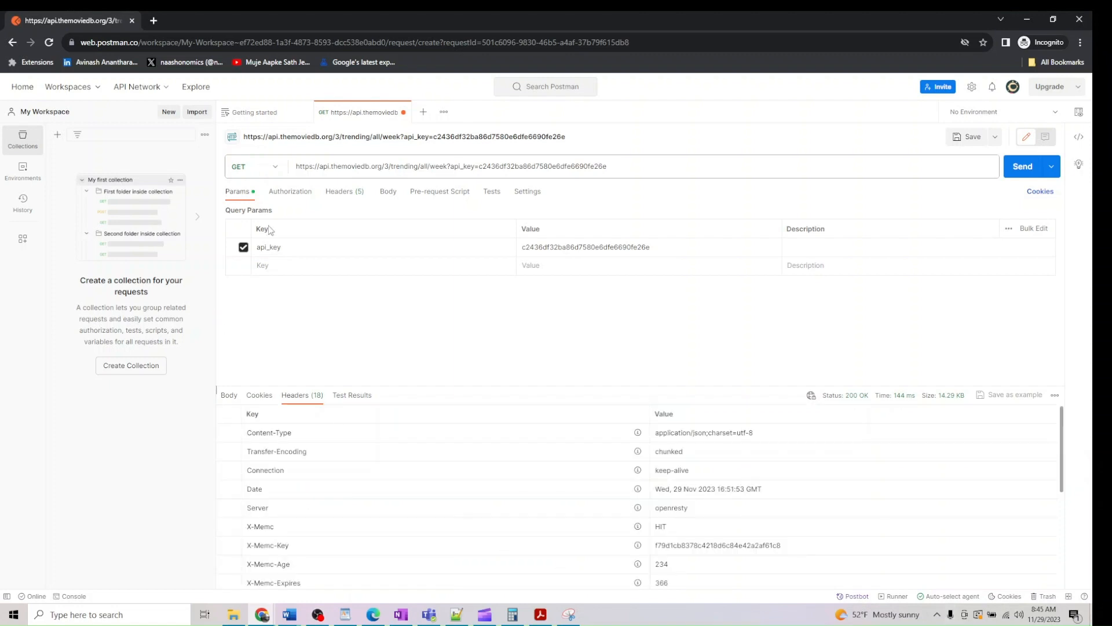
{"action": "left_click", "coordinate": [1023, 167]}
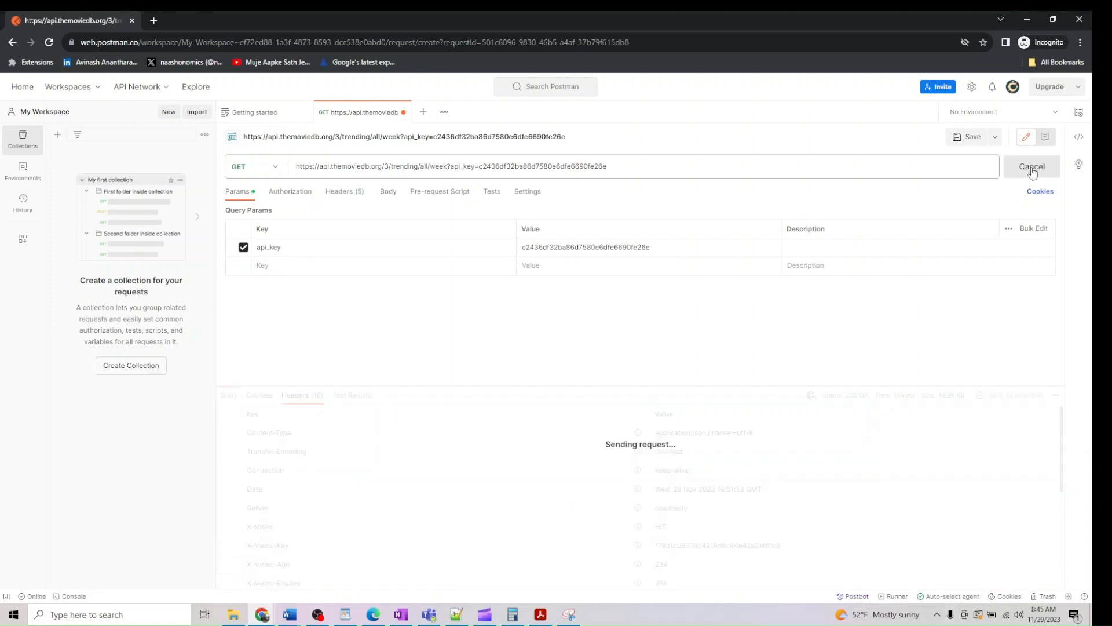
{"action": "scroll", "coordinate": [610, 429], "scroll_direction": "down", "scroll_amount": 3}
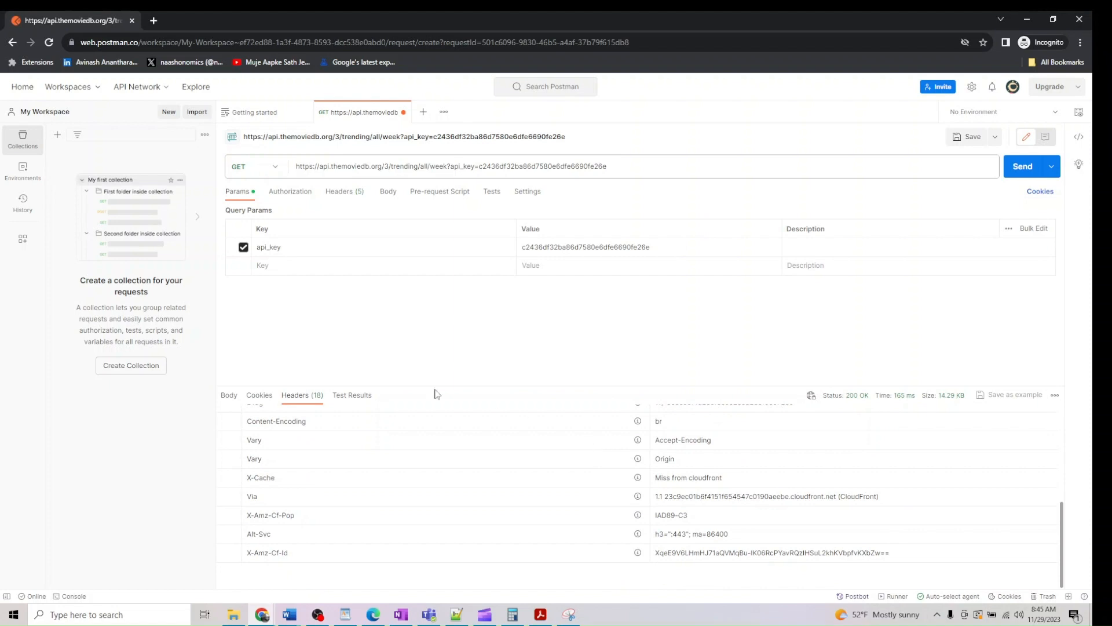
Browse the Authorization, Tests and Pre-request Script tabs, returning to Params and the response Body
{"action": "left_click", "coordinate": [277, 191]}
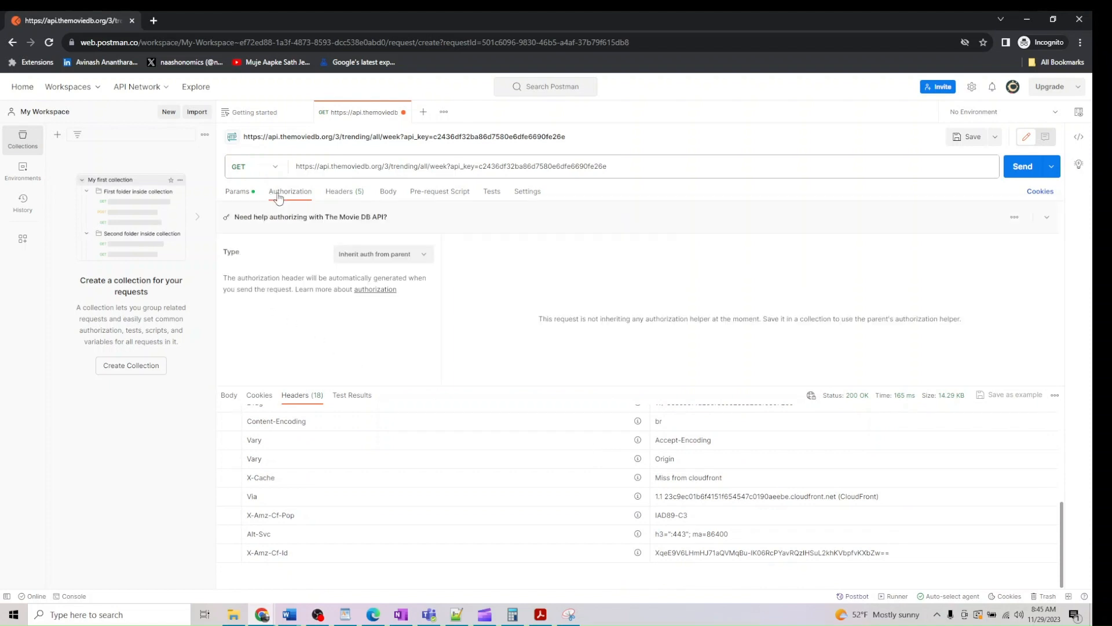
{"action": "left_click", "coordinate": [526, 197]}
{"action": "left_click", "coordinate": [494, 197]}
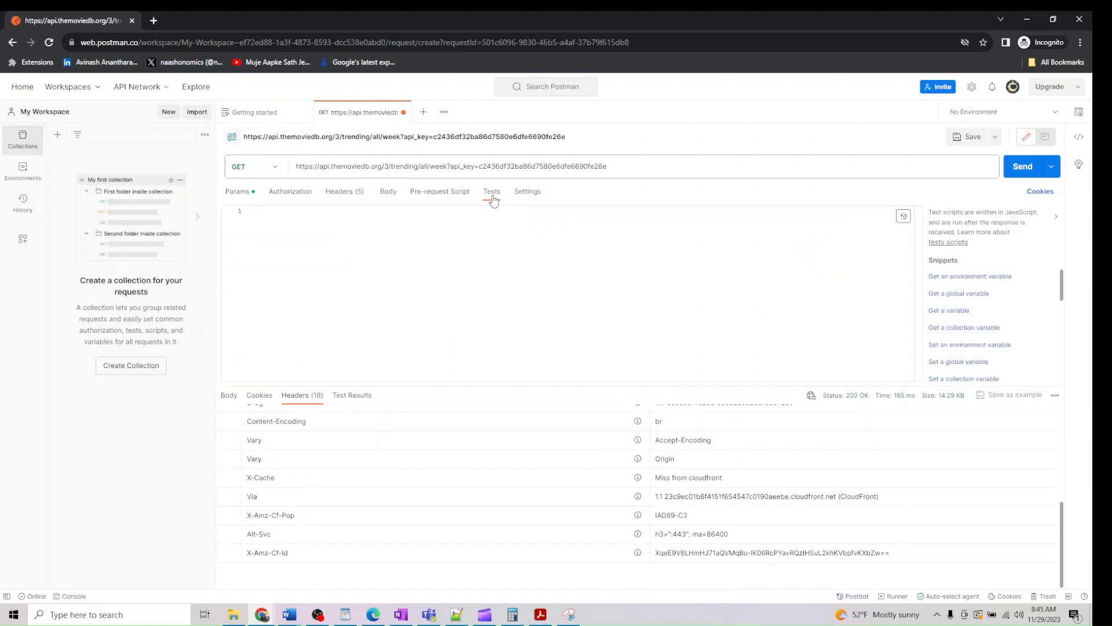
{"action": "left_click", "coordinate": [466, 197]}
{"action": "left_click", "coordinate": [248, 195]}
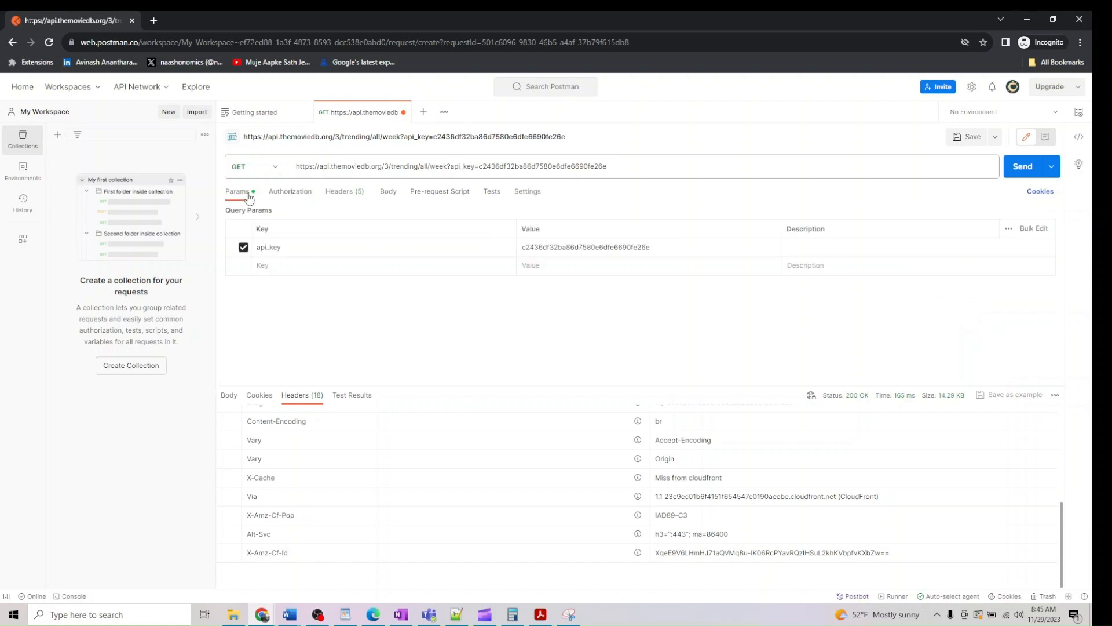
{"action": "left_click", "coordinate": [229, 395]}
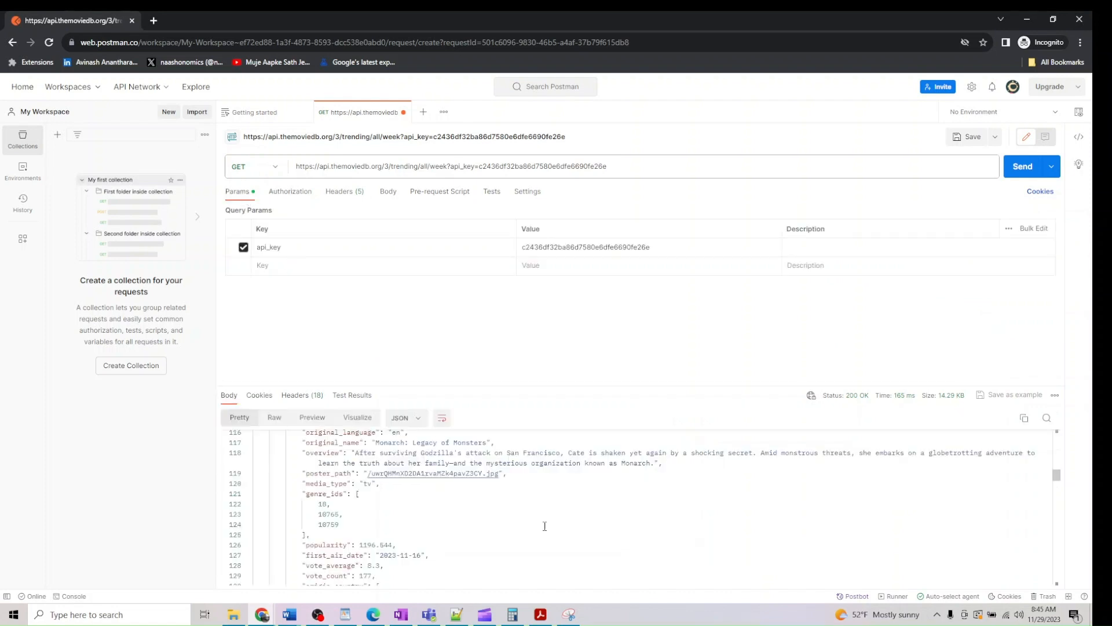
{"action": "scroll", "coordinate": [561, 514], "scroll_direction": "down", "scroll_amount": 5}
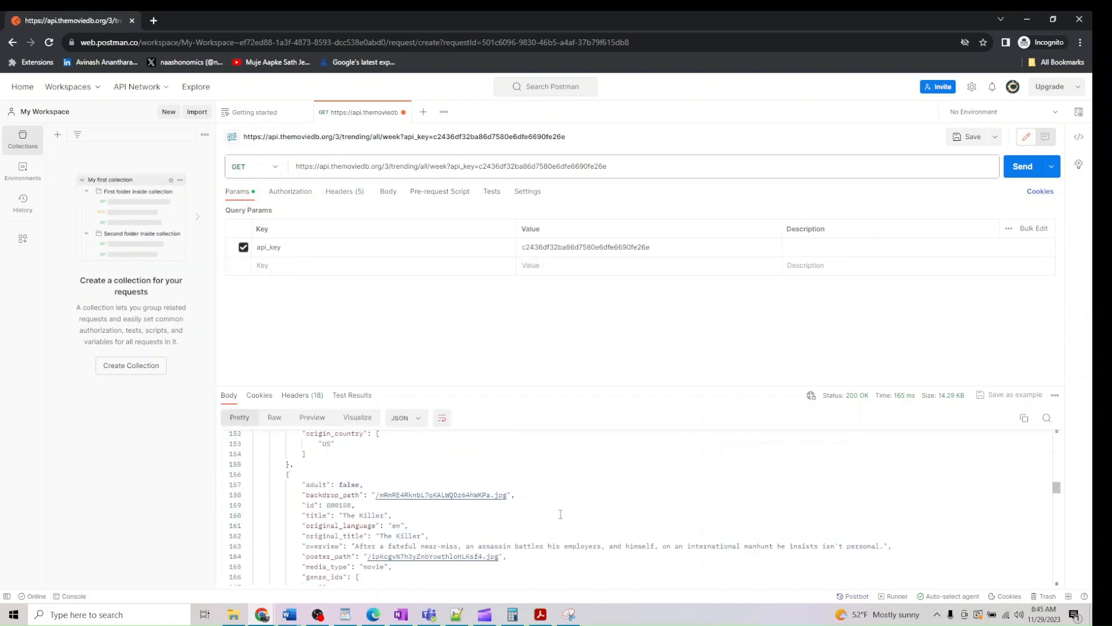